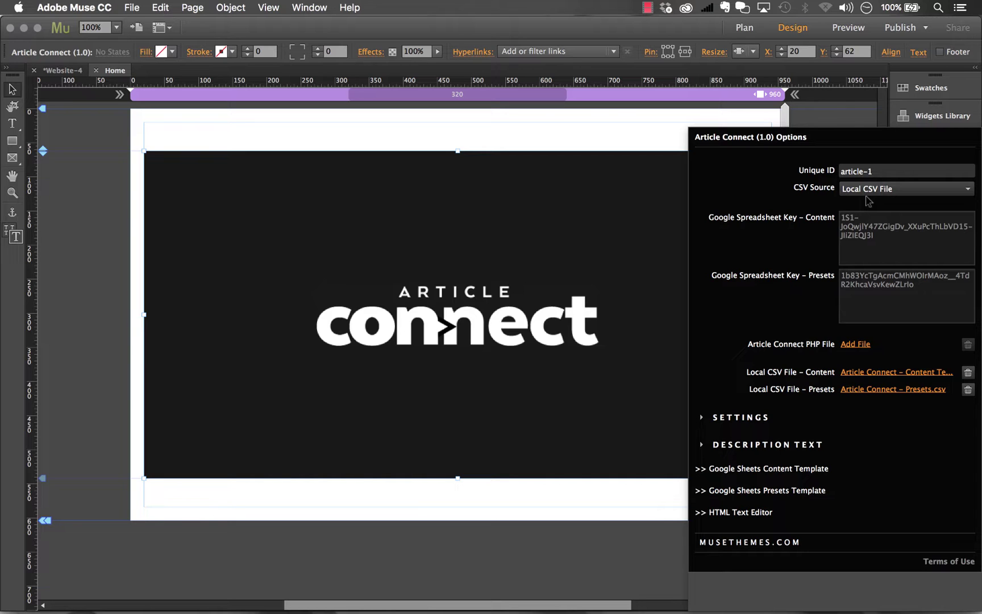
# Step: Switch to Finder, open the CSV Files - Local folder inside the Beta v1 toolbox folder, and widen its column to show full file names
pyautogui.click(136, 430)
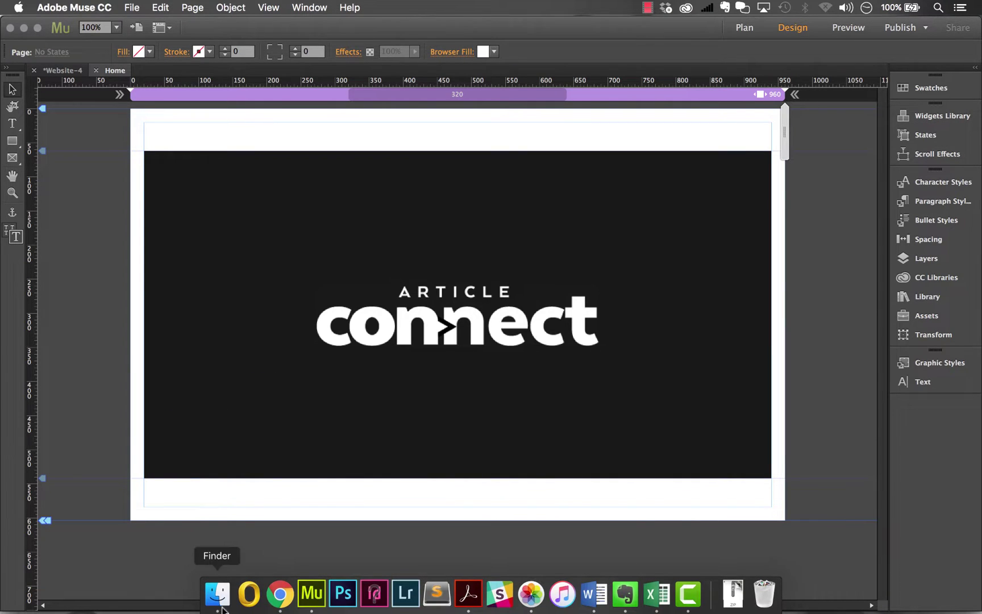
pyautogui.click(218, 594)
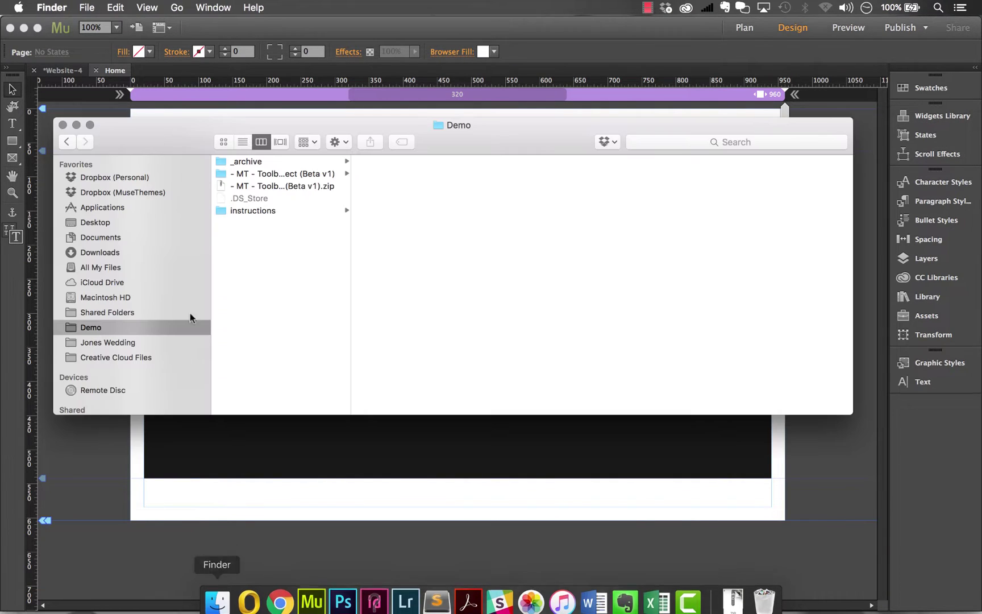
pyautogui.click(278, 174)
pyautogui.click(445, 185)
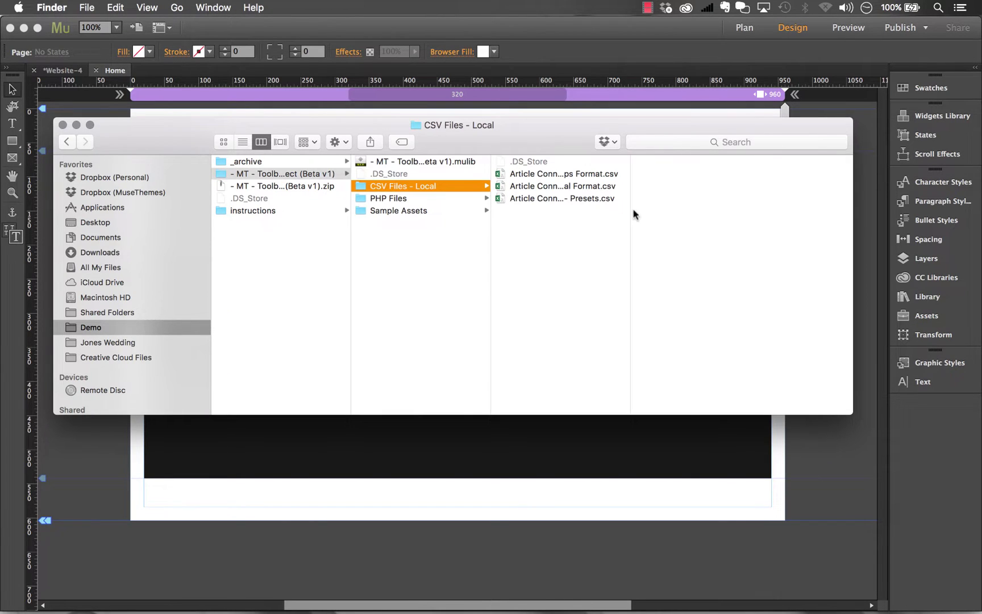
pyautogui.moveTo(632, 215); pyautogui.dragTo(782, 219)
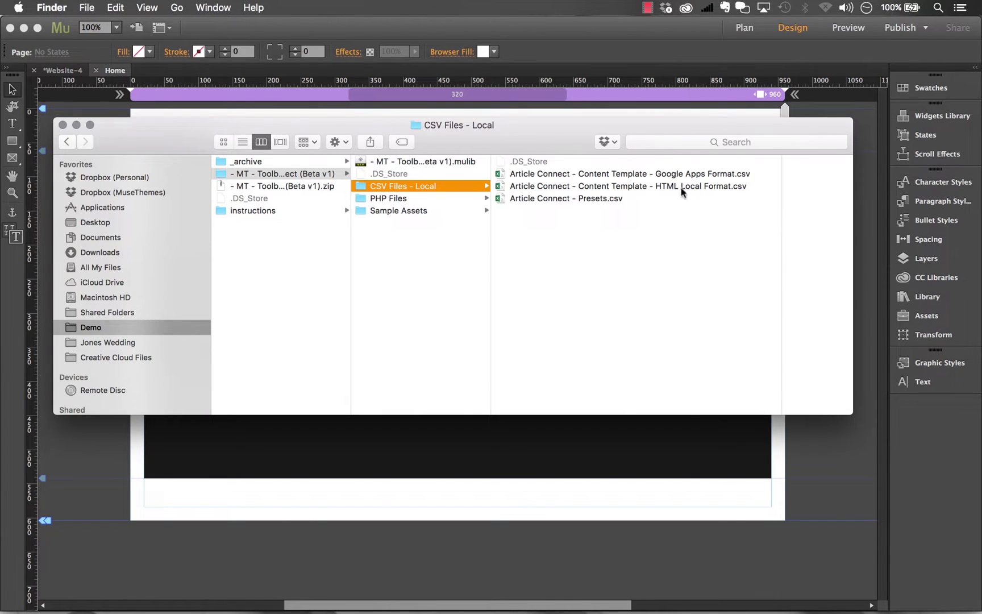
# Step: Preview the Google Apps Format content template, the HTML Local Format content template and the Presets CSV file
pyautogui.click(650, 177)
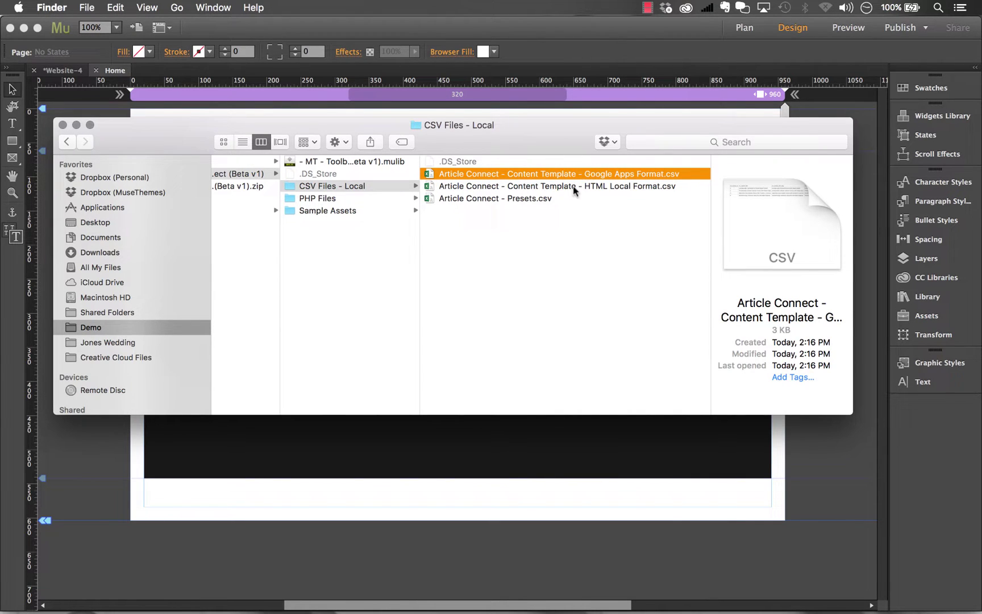
pyautogui.click(547, 187)
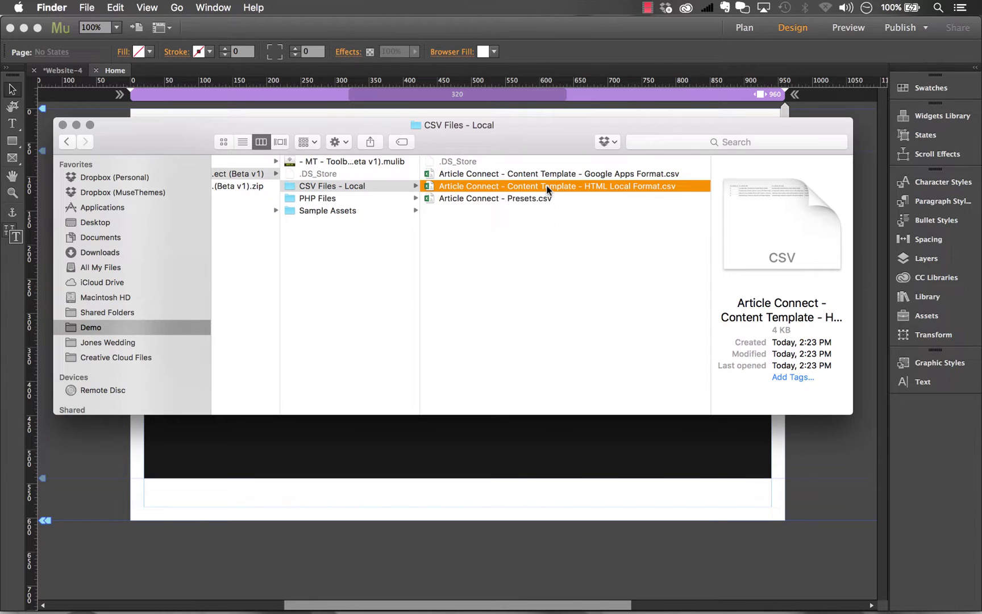
pyautogui.click(523, 200)
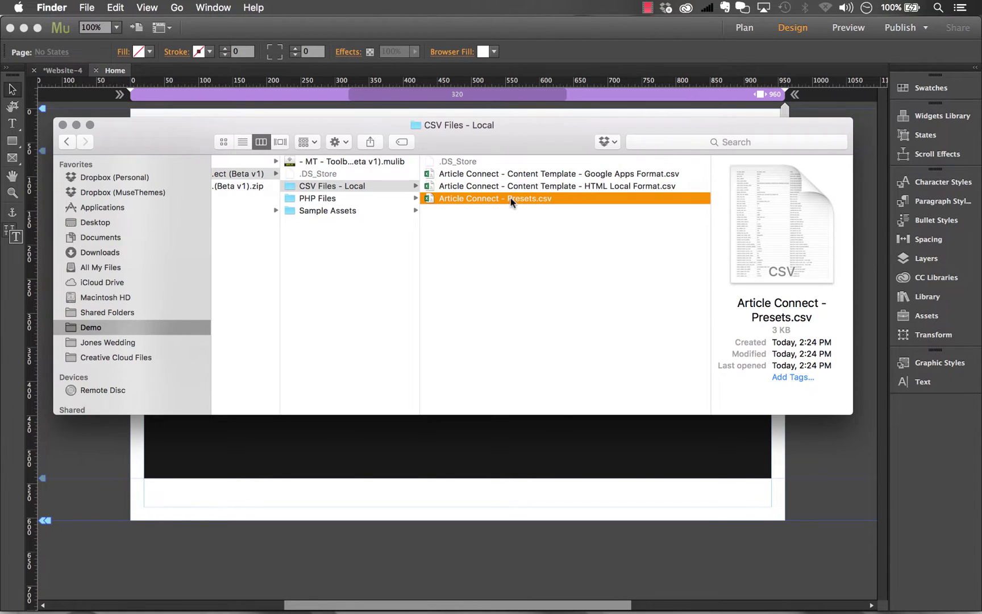
# Step: Open Article Connect - Presets.csv in Excel, widen columns A and B, and look through the option names and values
pyautogui.doubleClick(510, 201)
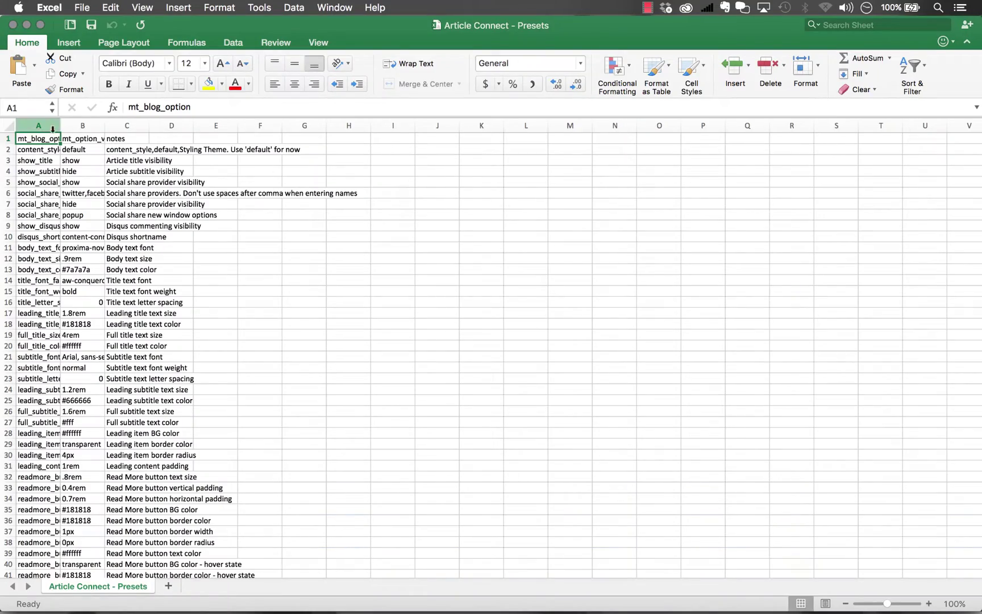
pyautogui.moveTo(53, 128); pyautogui.dragTo(136, 128)
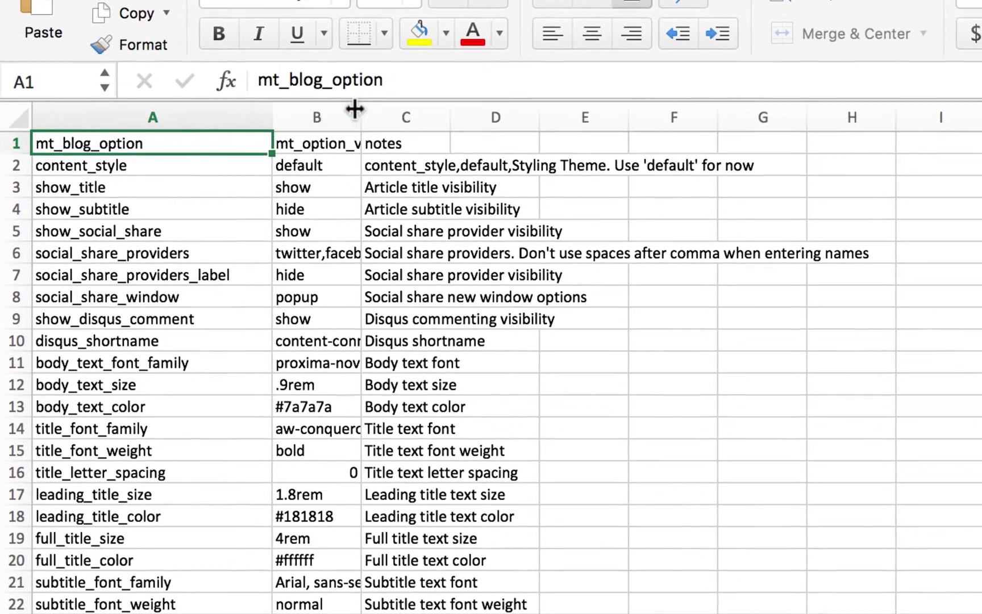
pyautogui.moveTo(355, 109); pyautogui.dragTo(823, 108)
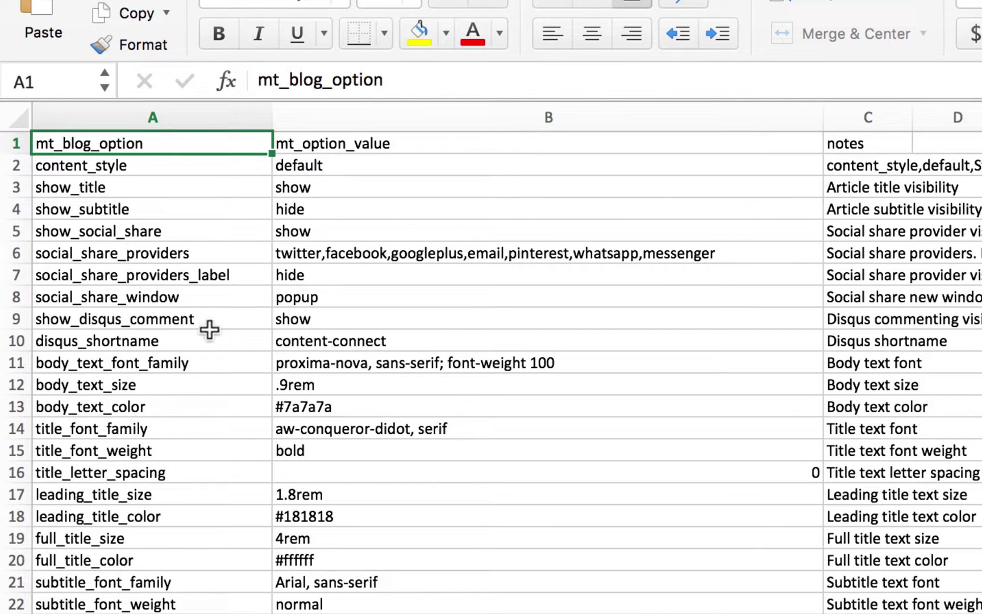
pyautogui.scroll(-1, 330, 518)
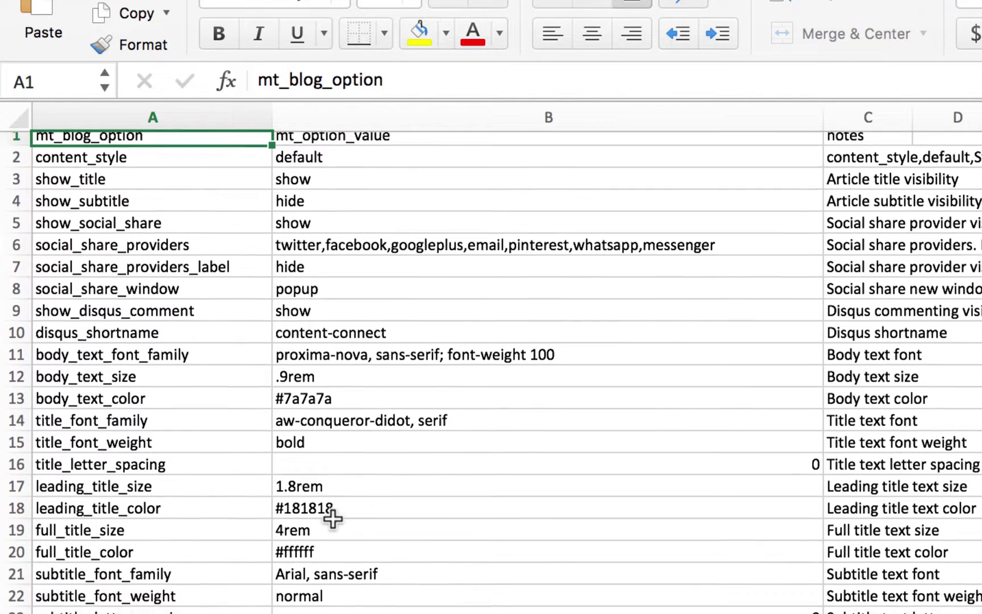
pyautogui.scroll(-12, 262, 479)
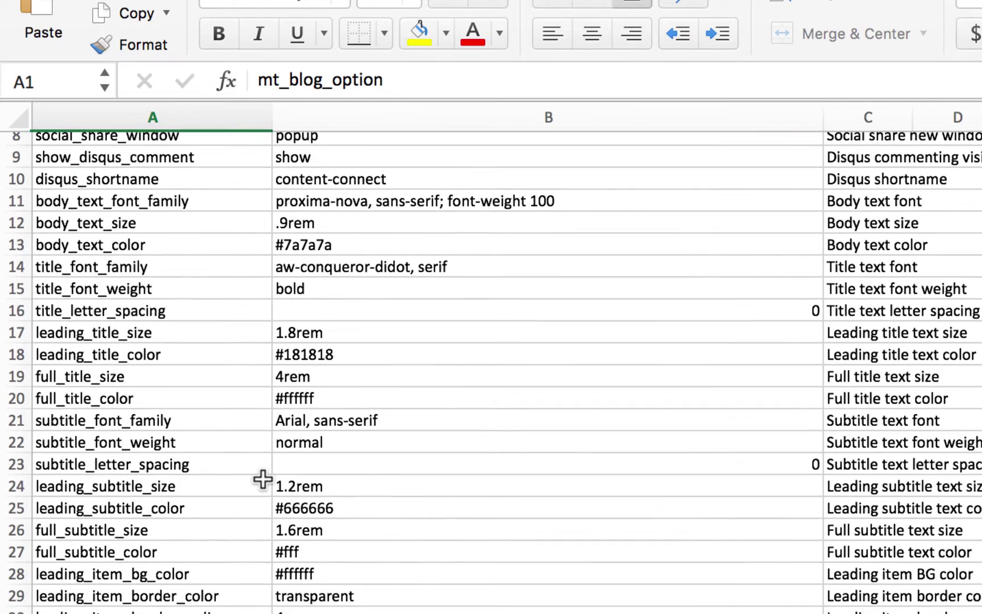
pyautogui.scroll(13, 248, 597)
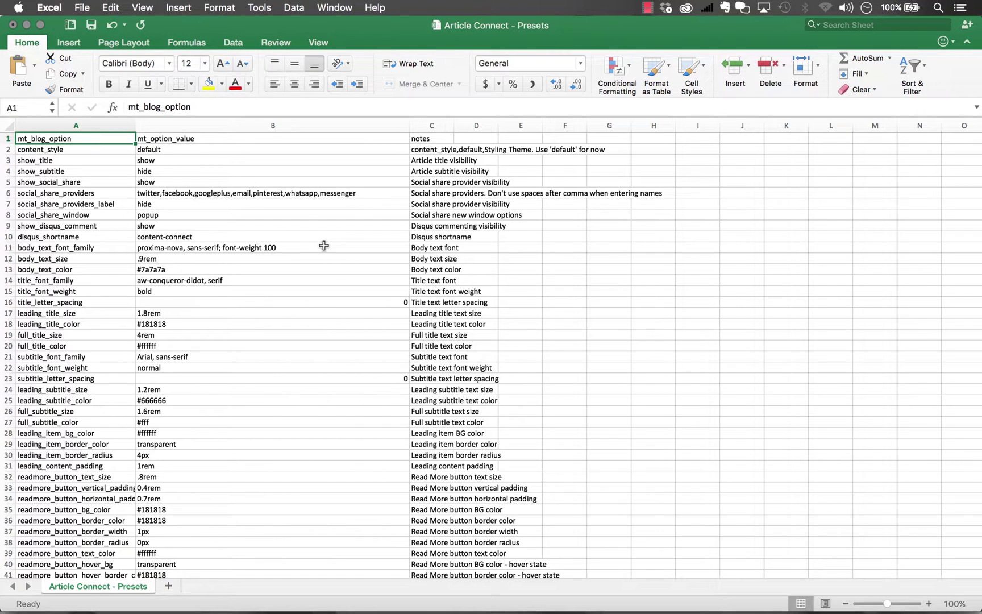
# Step: Close the Presets spreadsheet without saving the changes and return to the CSV files folder
pyautogui.click(13, 25)
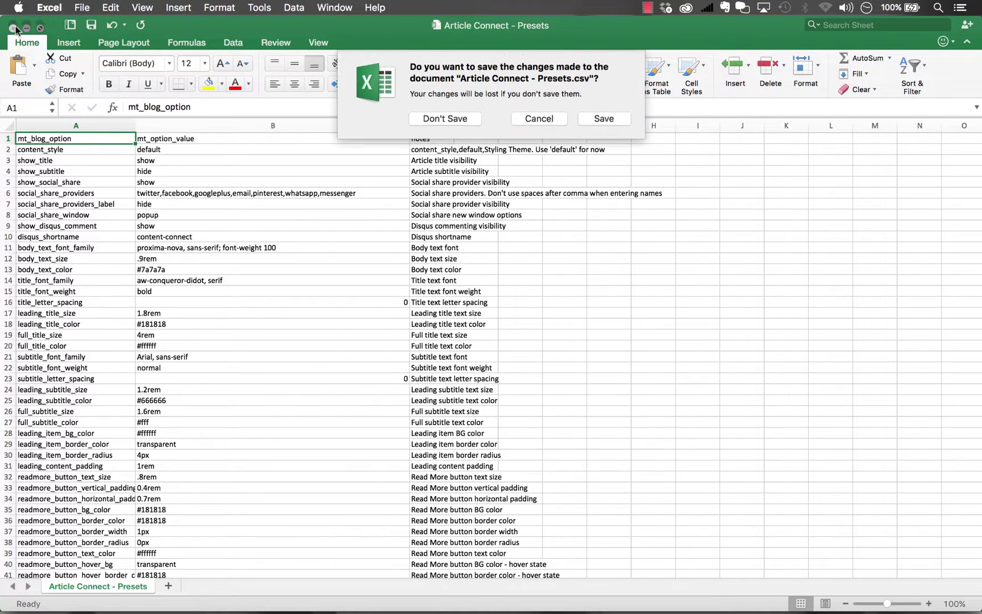
pyautogui.click(445, 119)
pyautogui.click(561, 287)
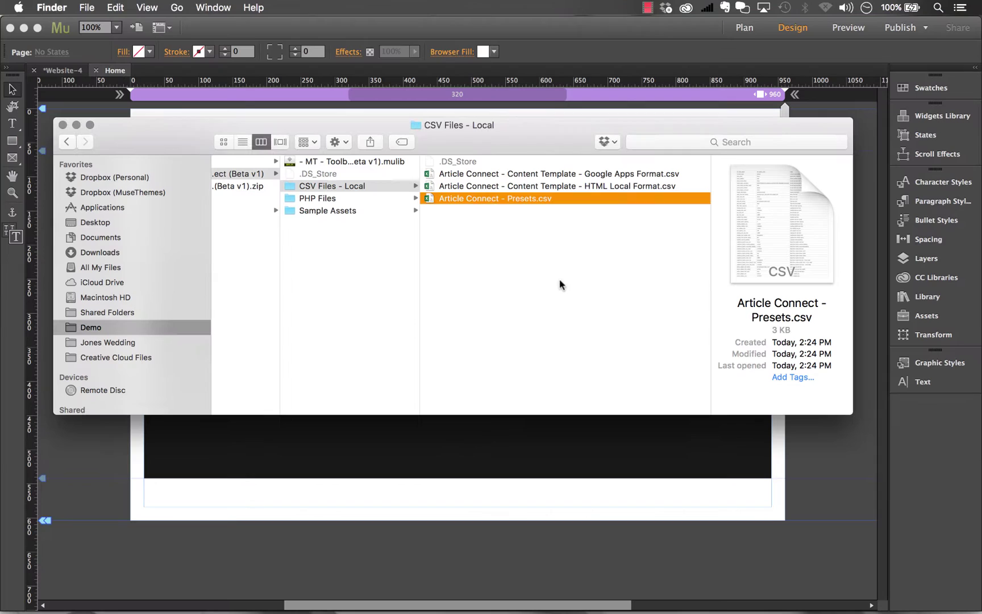
# Step: Open Article Connect - Content Template - HTML Local Format.csv in Excel and widen all of its columns evenly
pyautogui.doubleClick(612, 187)
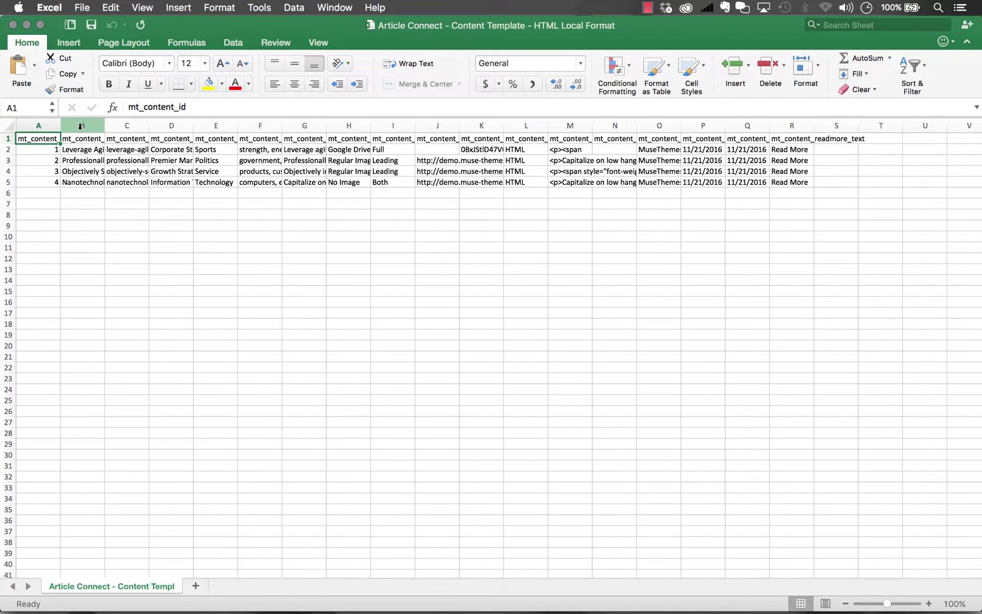
pyautogui.press('super+a')
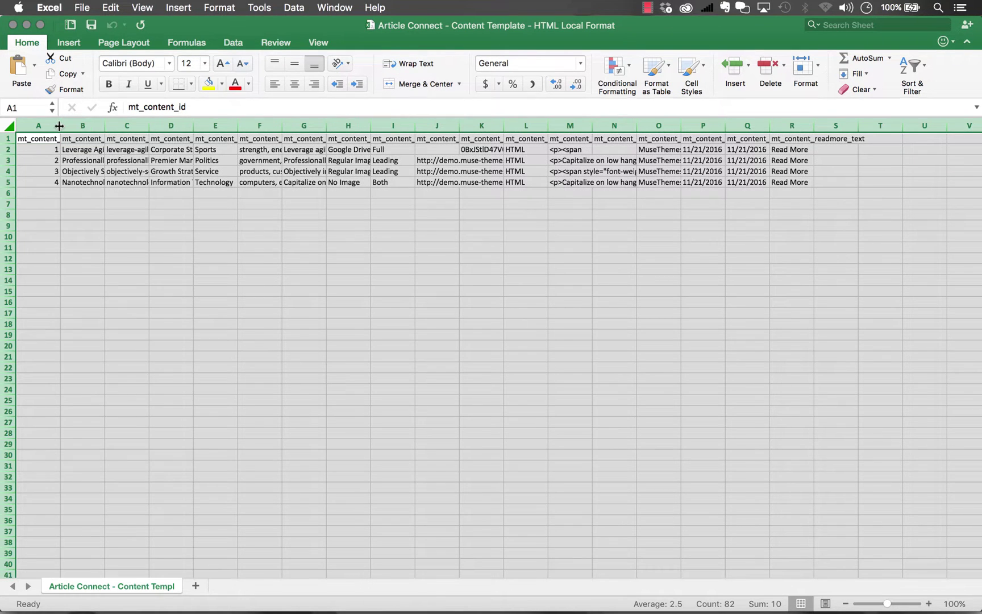
pyautogui.moveTo(59, 125); pyautogui.dragTo(145, 126)
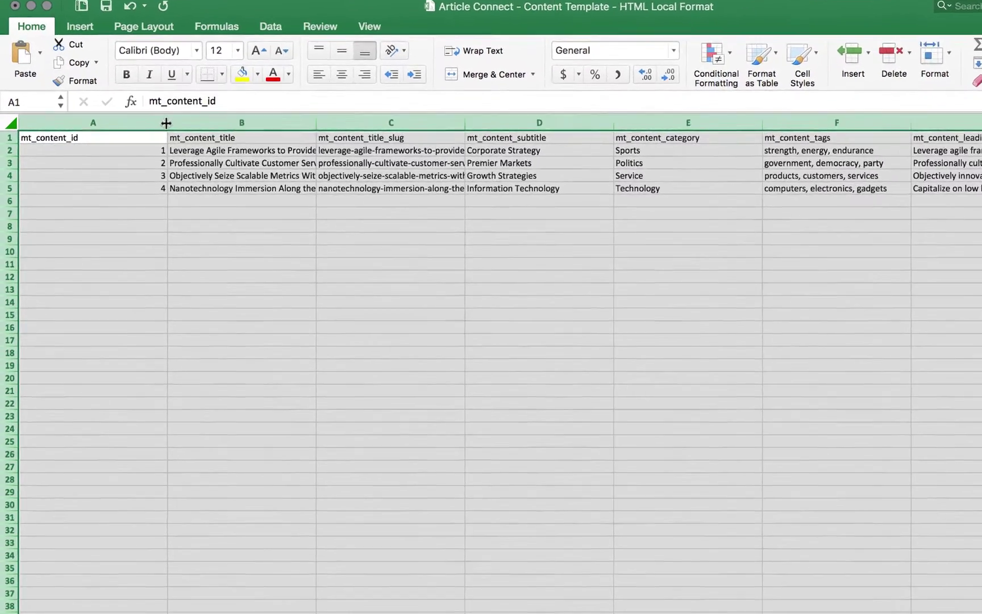
pyautogui.click(224, 236)
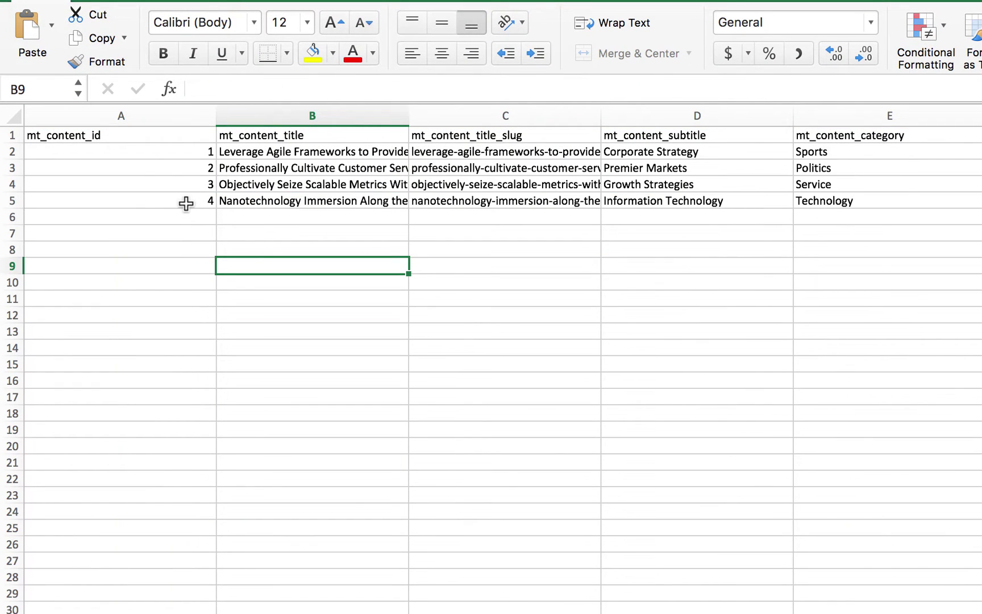
# Step: Narrow the mt_content_id column, widen the mt_content_title column to fit the full titles, and check the first article titles
pyautogui.click(60, 138)
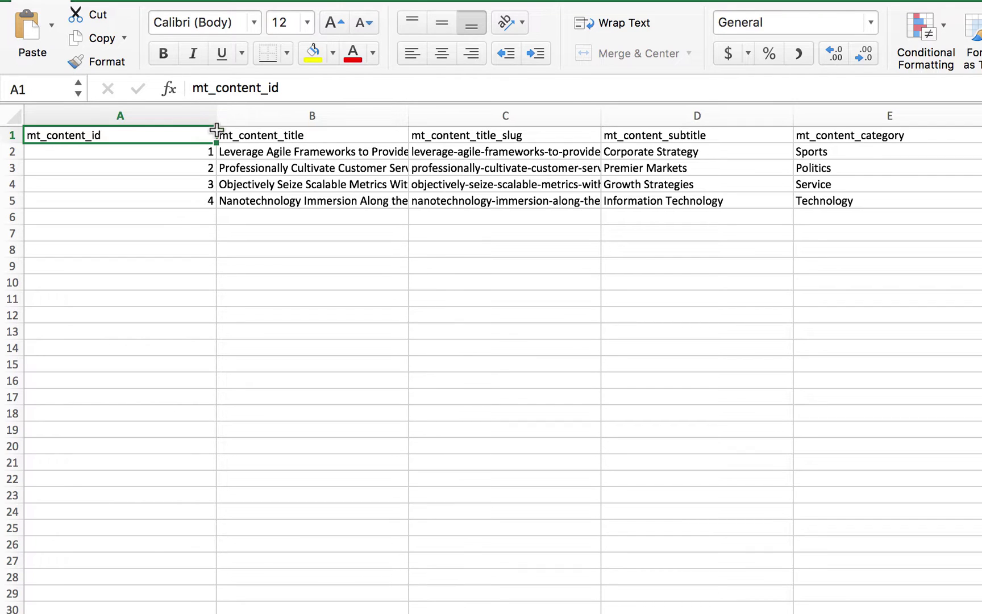
pyautogui.click(221, 263)
pyautogui.moveTo(210, 108); pyautogui.dragTo(150, 108)
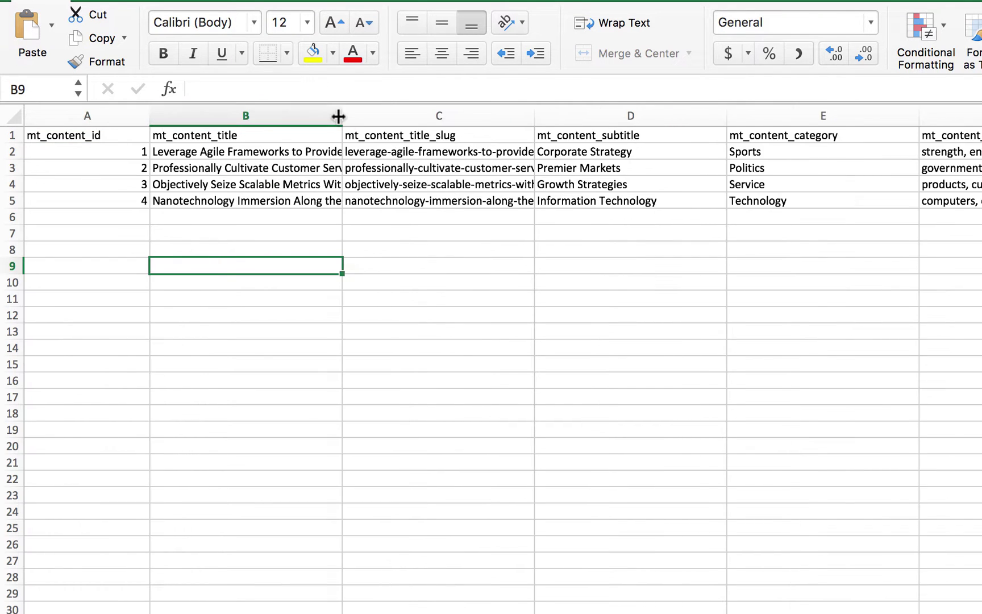
pyautogui.moveTo(338, 116); pyautogui.dragTo(547, 115)
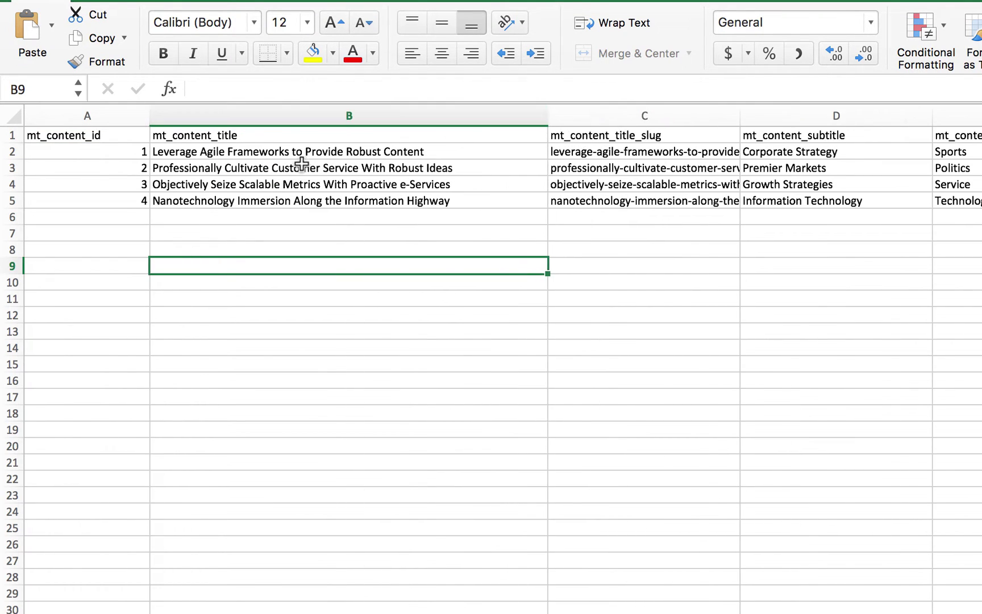
pyautogui.click(298, 151)
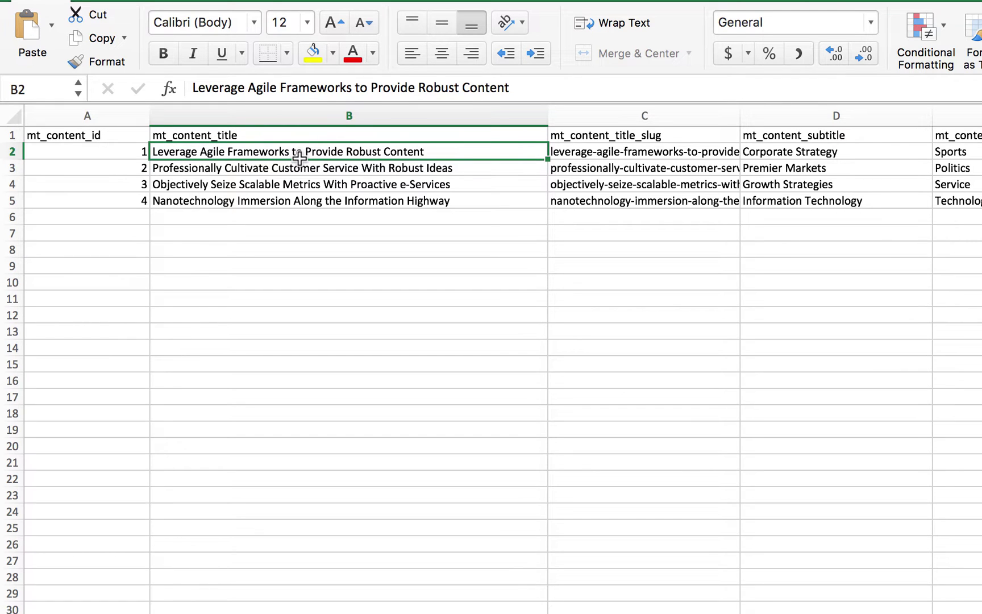
pyautogui.rightClick(258, 167)
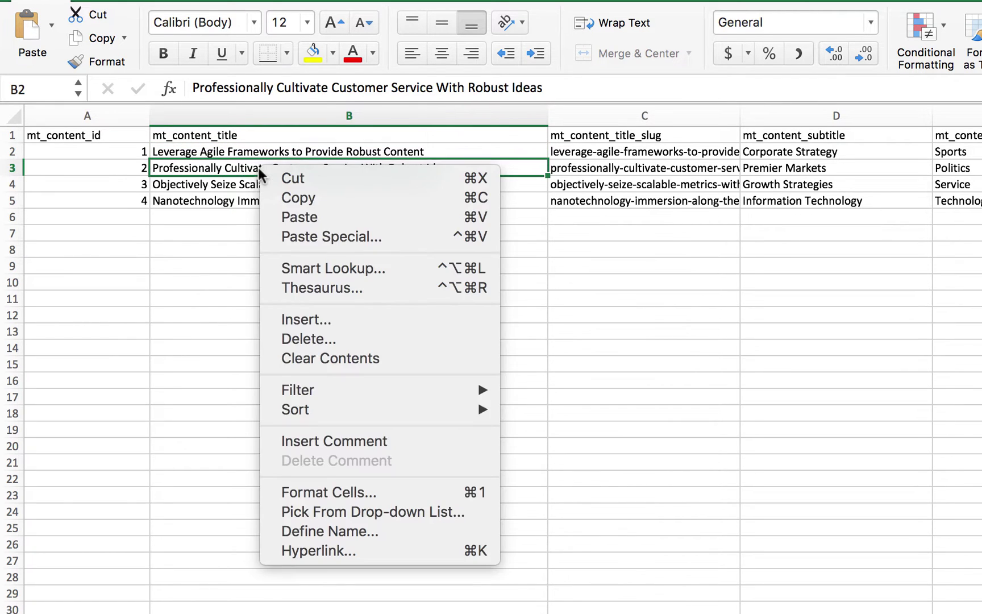
pyautogui.click(228, 170)
# Step: Narrow the mt_content_title column and widen the mt_content_title_slug column so the full slugs can be read
pyautogui.moveTo(548, 116); pyautogui.dragTo(228, 116)
pyautogui.moveTo(427, 115); pyautogui.dragTo(714, 108)
pyautogui.click(539, 113)
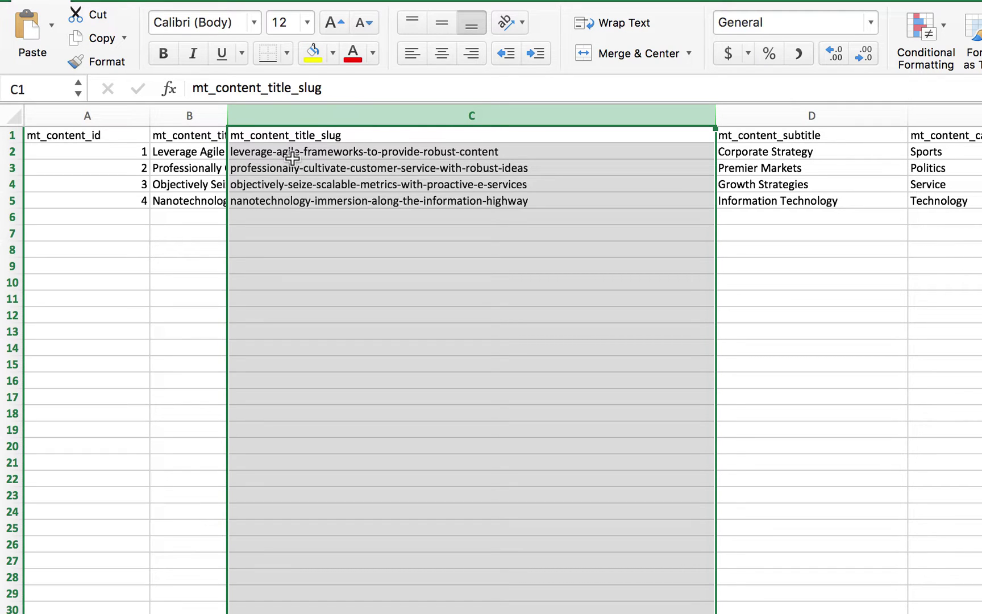
pyautogui.click(265, 151)
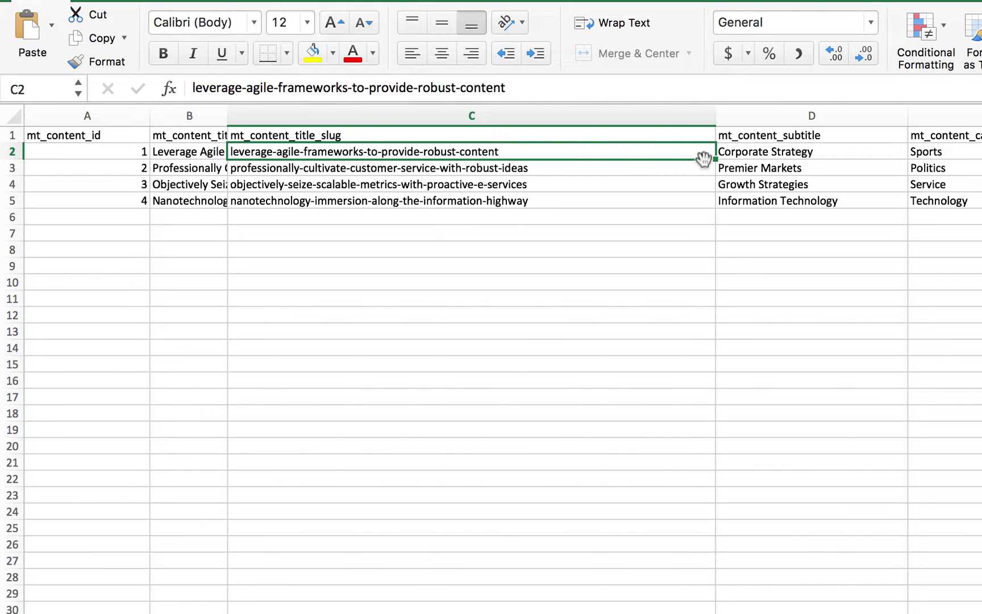
pyautogui.click(574, 203)
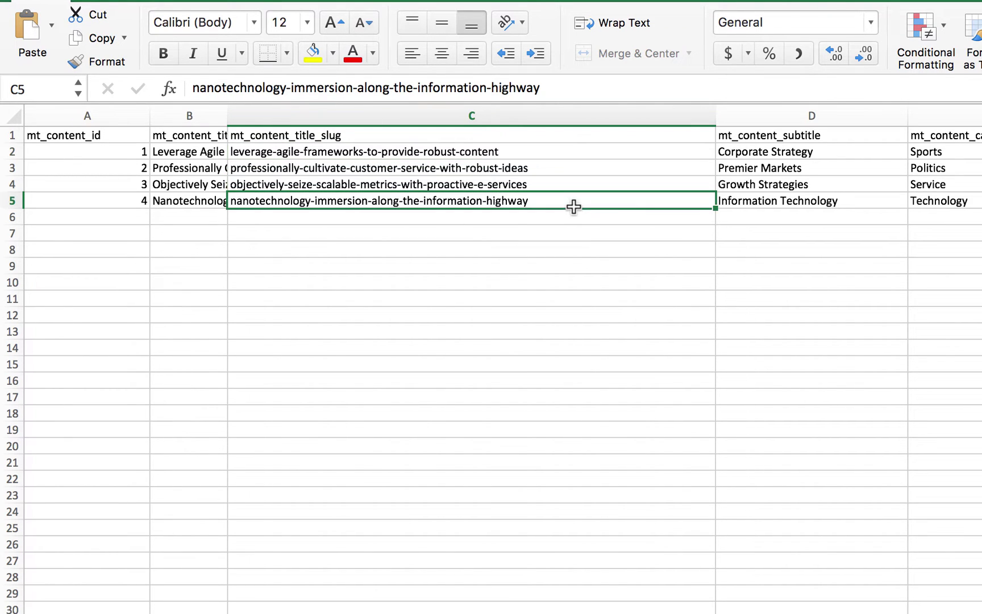
# Step: Examine the article subtitles in the mt_content_subtitle column
pyautogui.hscroll(1, 617, 221)
pyautogui.hscroll(9, 617, 221)
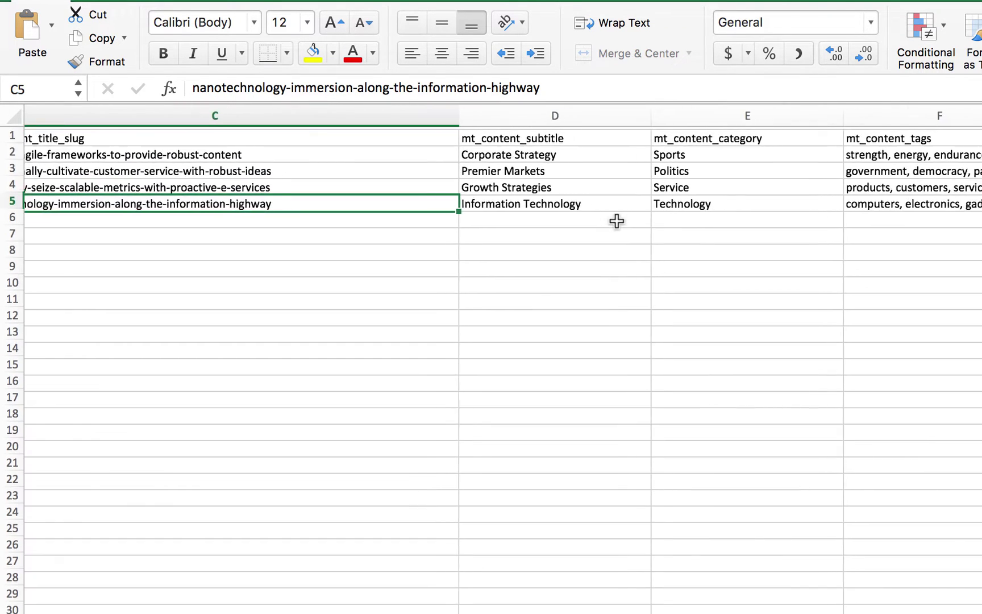
pyautogui.click(595, 112)
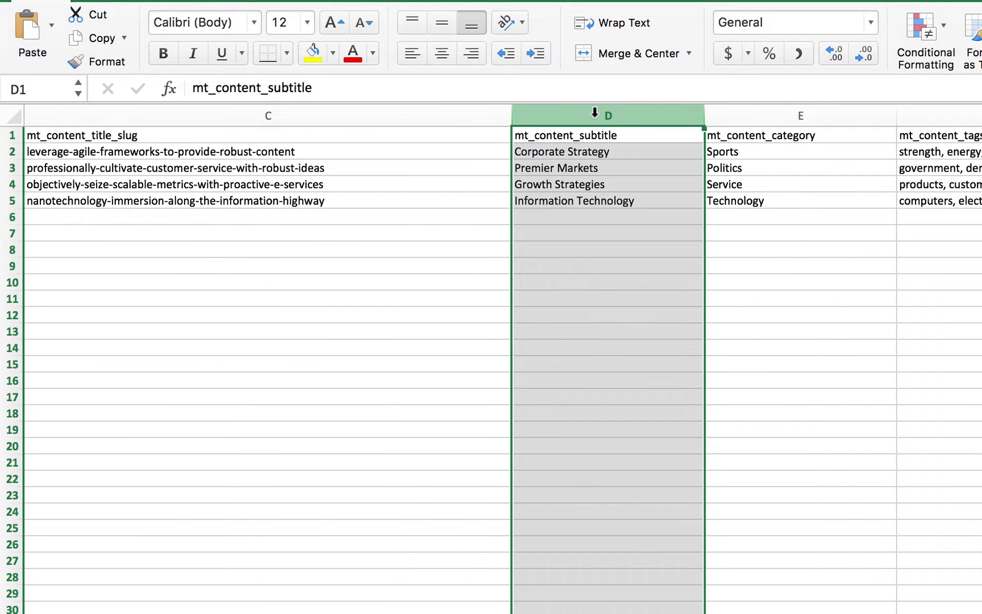
pyautogui.click(588, 150)
pyautogui.hscroll(2, 589, 150)
# Step: Examine the mt_content_category and mt_content_tags columns and narrow both to fit their contents
pyautogui.click(307, 233)
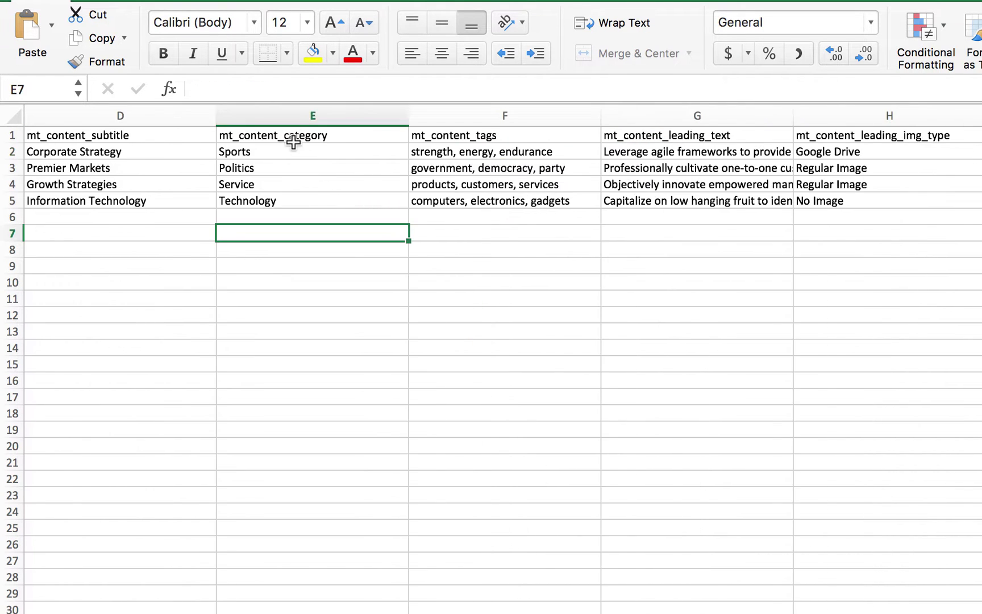
pyautogui.moveTo(292, 114); pyautogui.dragTo(496, 106)
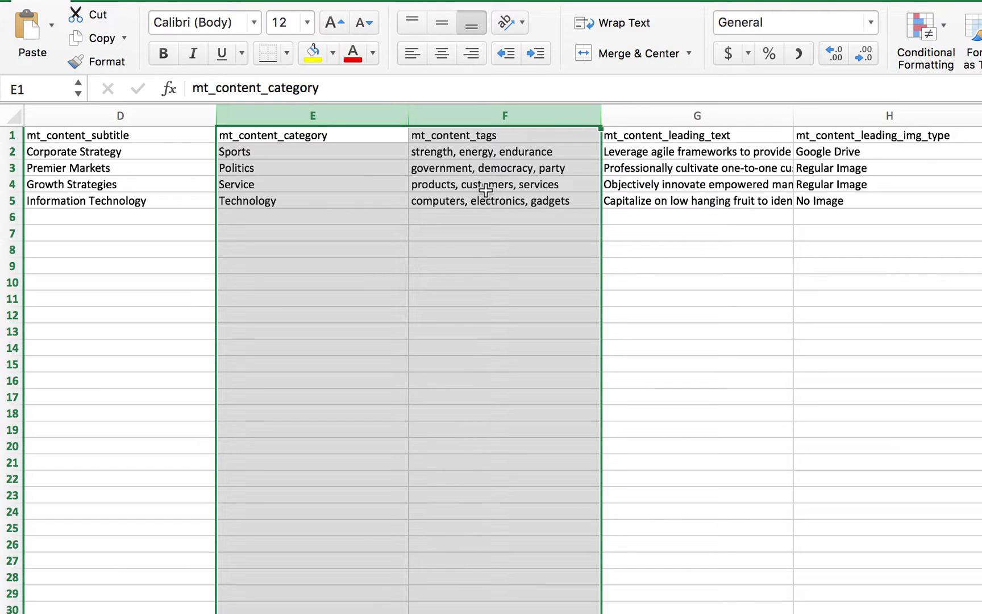
pyautogui.click(422, 183)
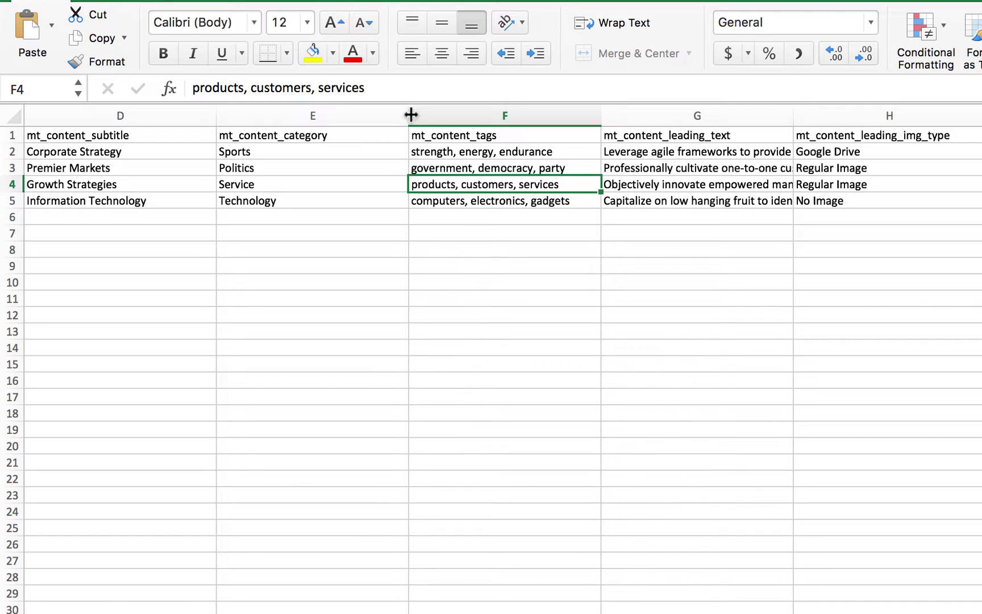
pyautogui.moveTo(409, 115); pyautogui.dragTo(330, 116)
pyautogui.moveTo(523, 115); pyautogui.dragTo(506, 102)
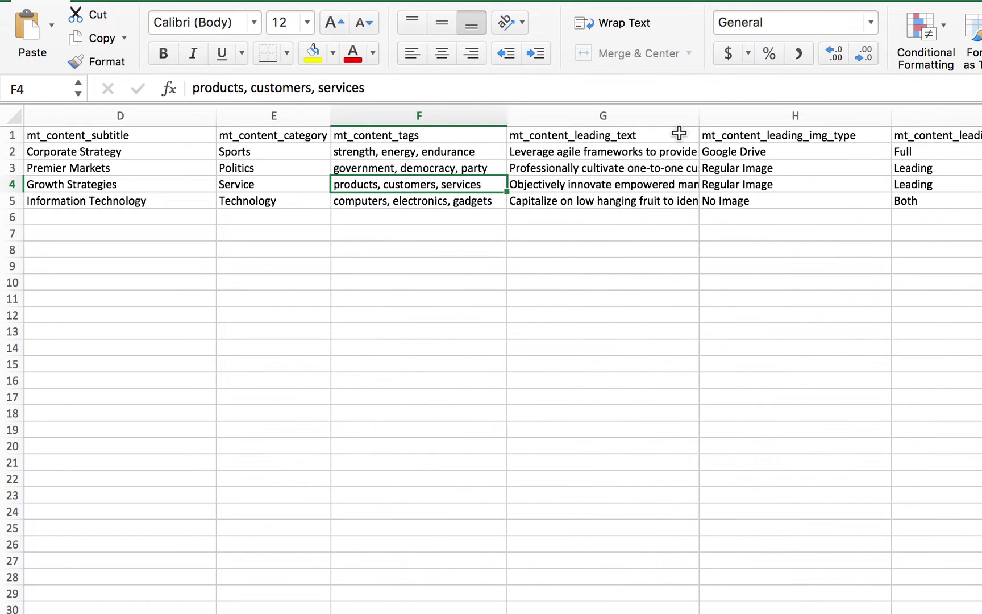
# Step: Widen the mt_content_leading_text column to show more of the leading text, and select that column
pyautogui.moveTo(695, 113); pyautogui.dragTo(796, 116)
pyautogui.click(714, 248)
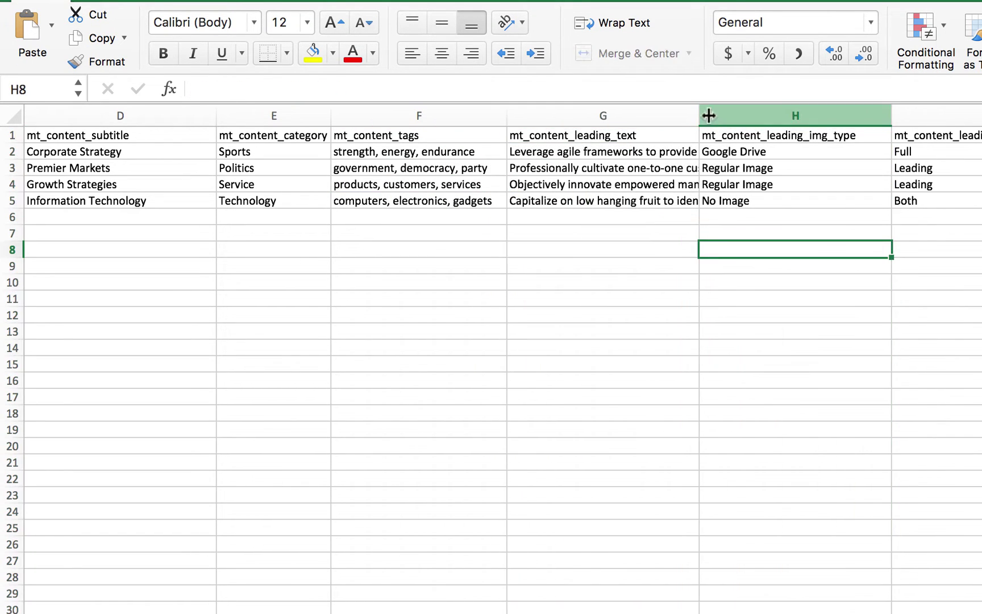
pyautogui.moveTo(701, 115); pyautogui.dragTo(981, 115)
pyautogui.click(901, 116)
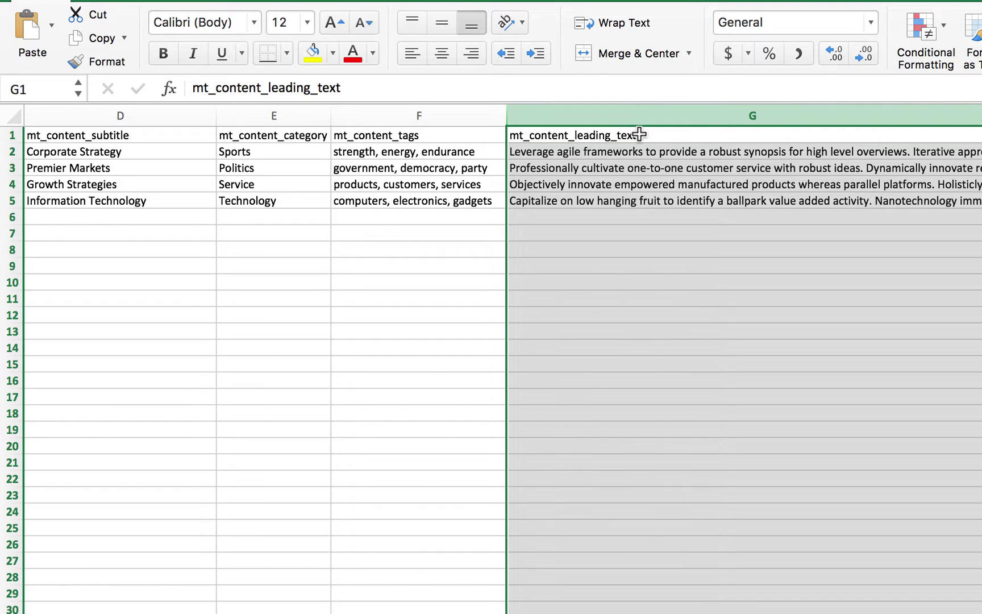
# Step: Switch to Chrome and open the full "Professionally Cultivate Customer Service With Robust Ideas" article from the split-layout demo page to read it
pyautogui.hscroll(5, 663, 263)
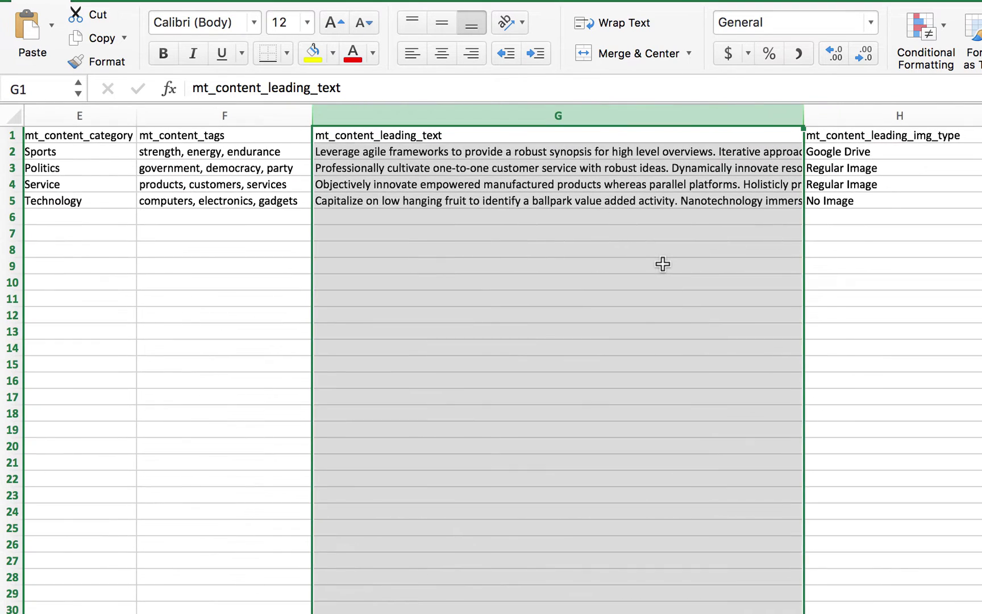
pyautogui.hscroll(4, 662, 264)
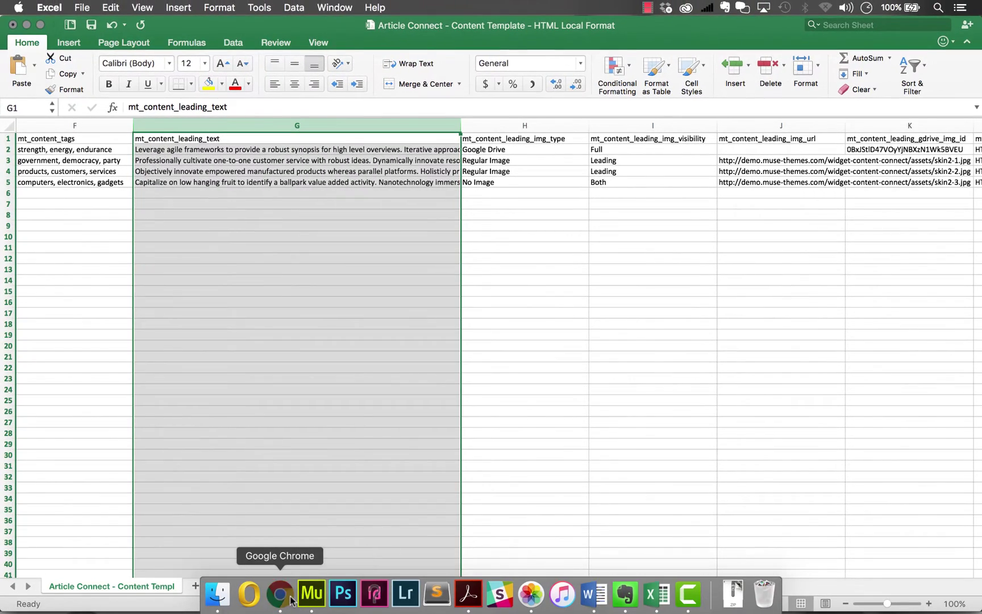
pyautogui.click(290, 599)
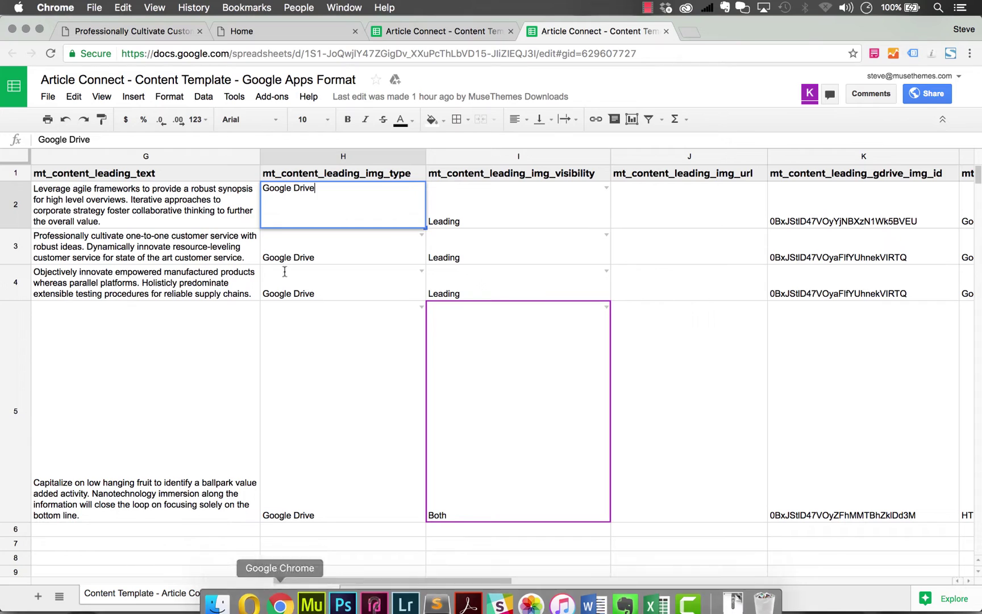
pyautogui.click(261, 30)
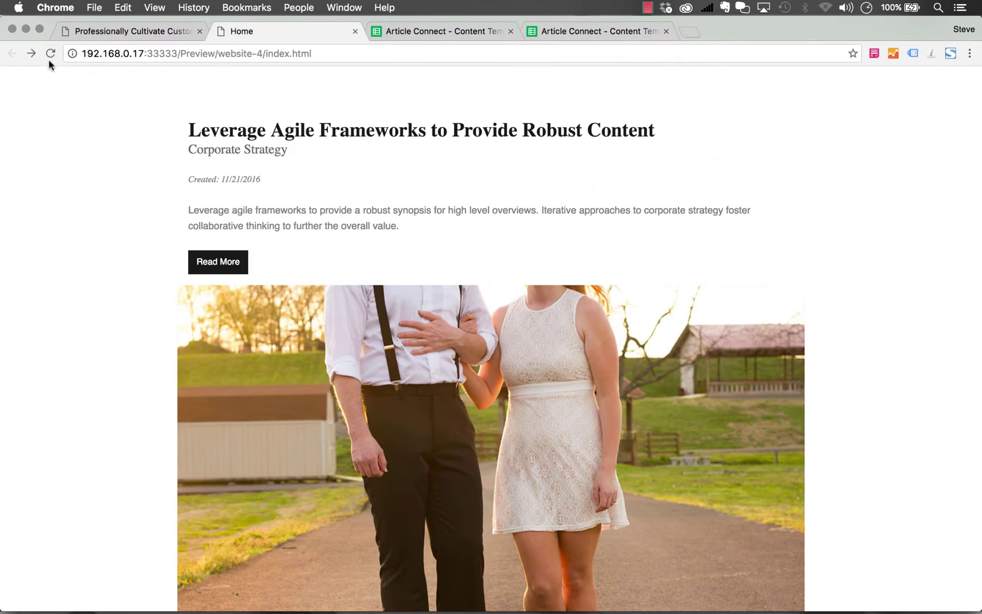
pyautogui.click(96, 35)
pyautogui.click(13, 55)
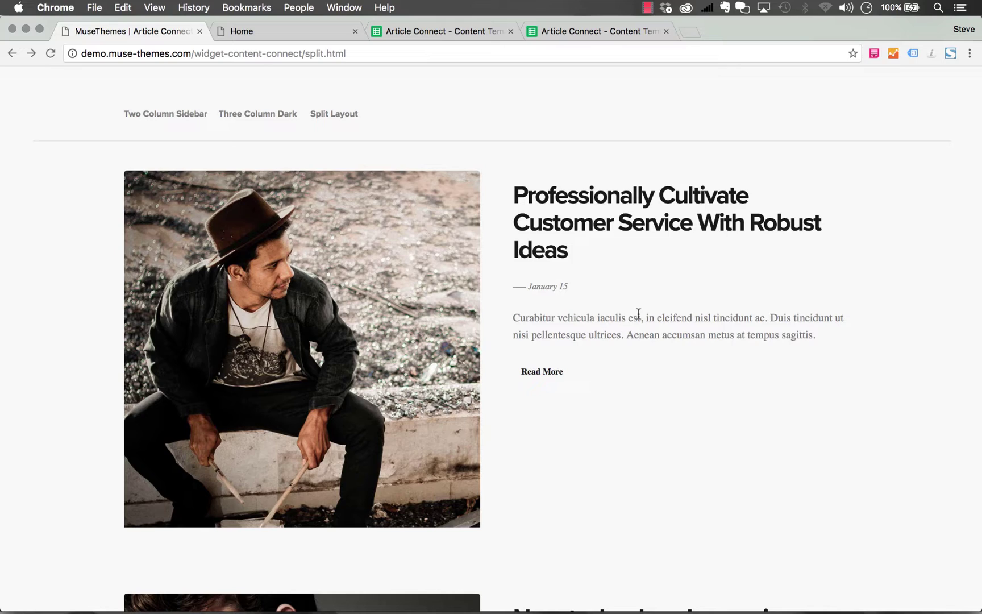
pyautogui.click(549, 373)
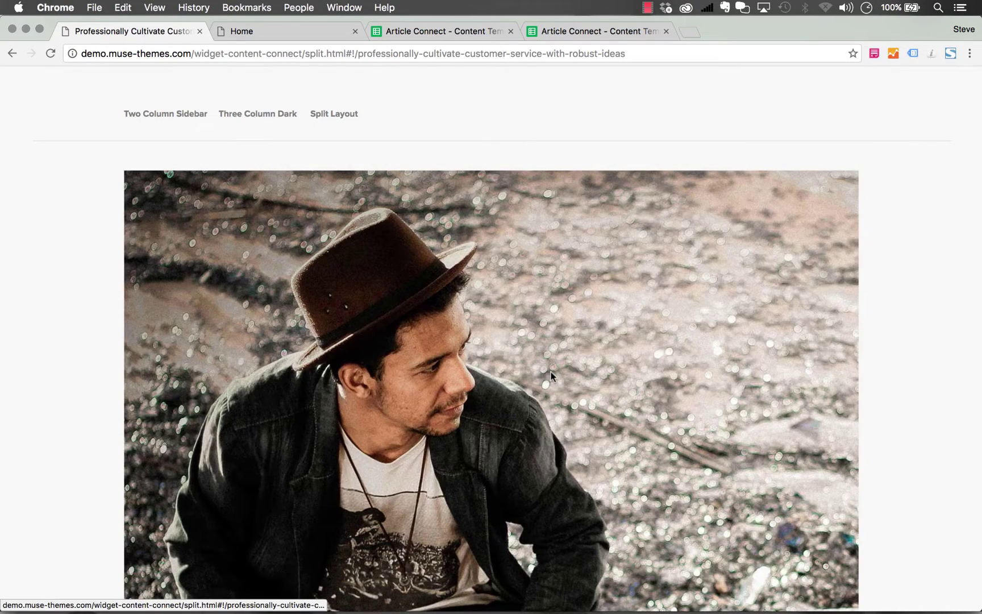
pyautogui.scroll(-10, 654, 296)
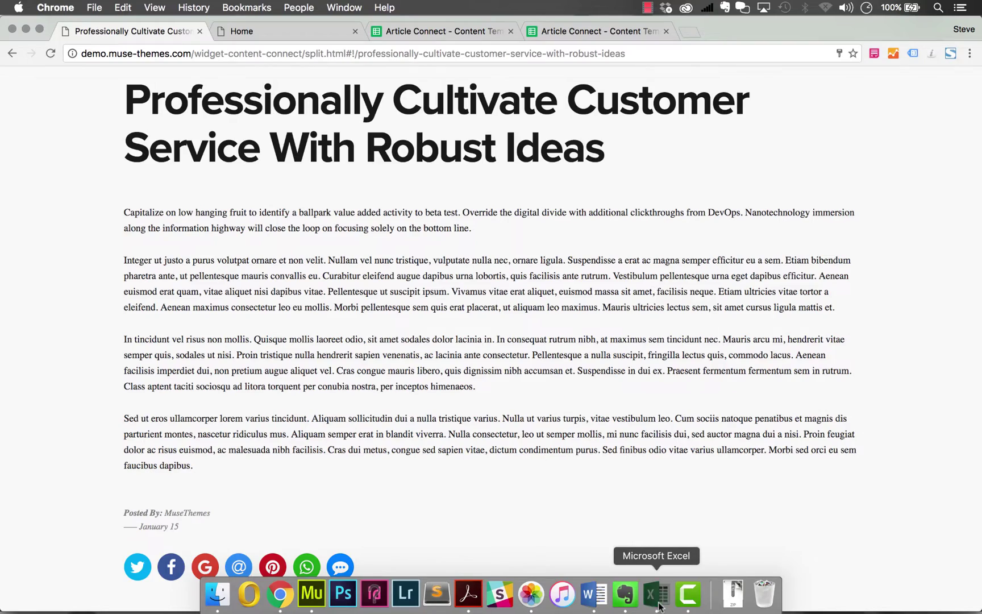
# Step: Switch back to Excel, check the first article's leading text, and select the mt_content_leading_img_type column
pyautogui.click(657, 593)
pyautogui.click(175, 148)
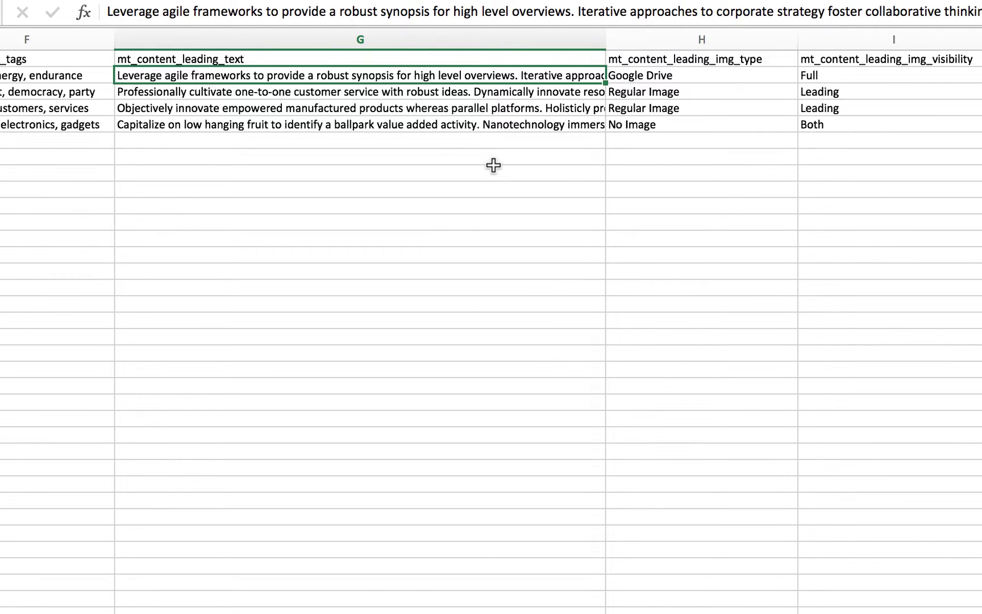
pyautogui.hscroll(5, 493, 167)
pyautogui.hscroll(-1, 468, 119)
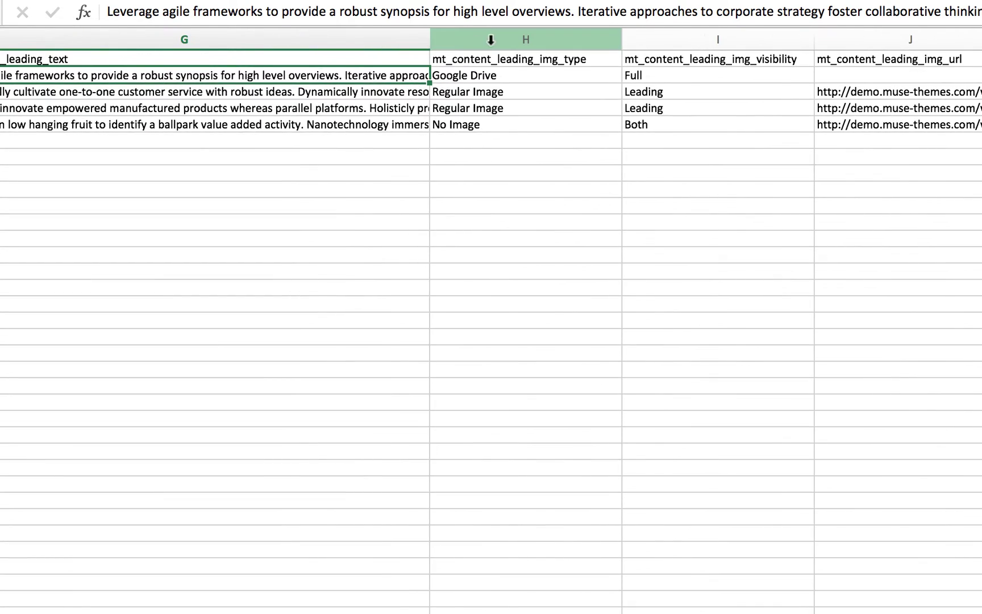
pyautogui.click(491, 37)
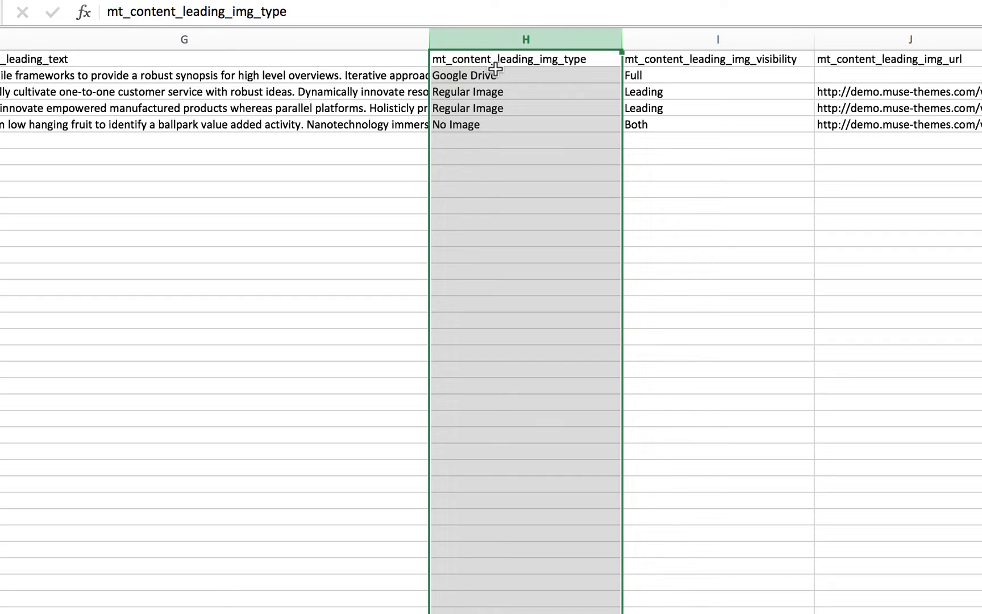
# Step: Examine the Google Drive, Regular Image and No Image entries in the mt_content_leading_img_type column
pyautogui.click(473, 92)
pyautogui.click(480, 76)
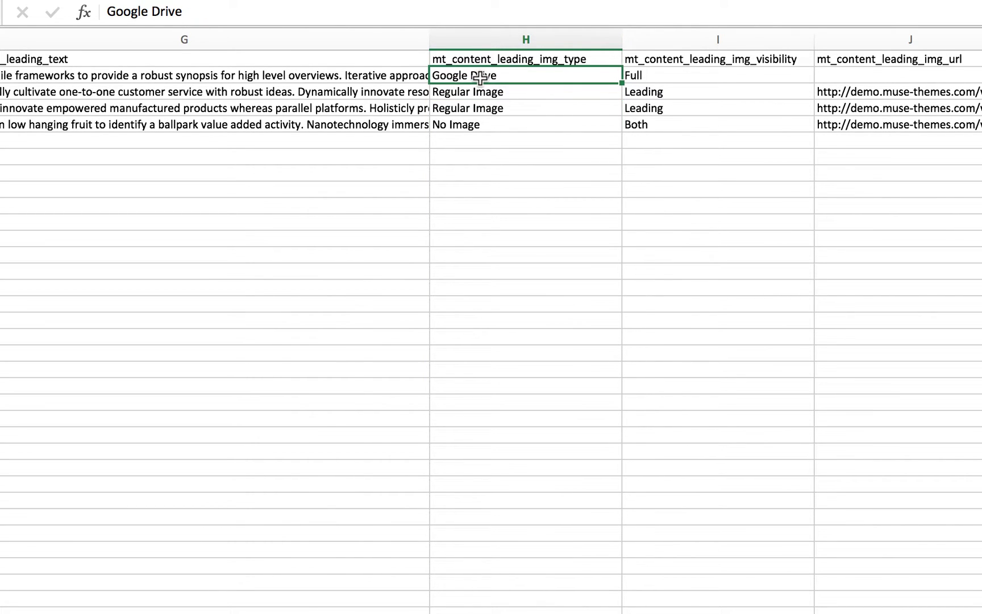
pyautogui.click(486, 91)
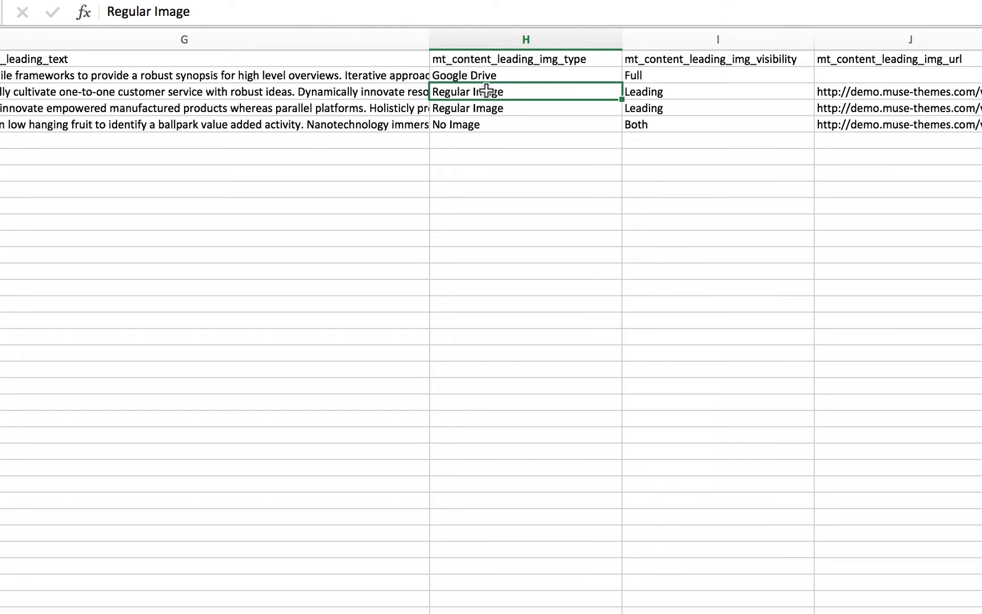
pyautogui.rightClick(476, 127)
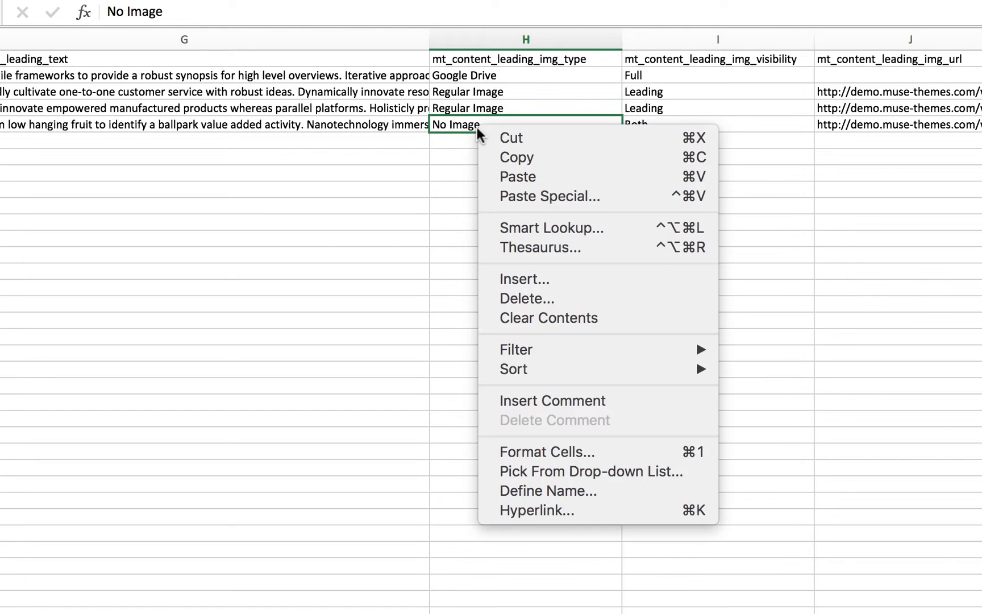
pyautogui.press('Escape')
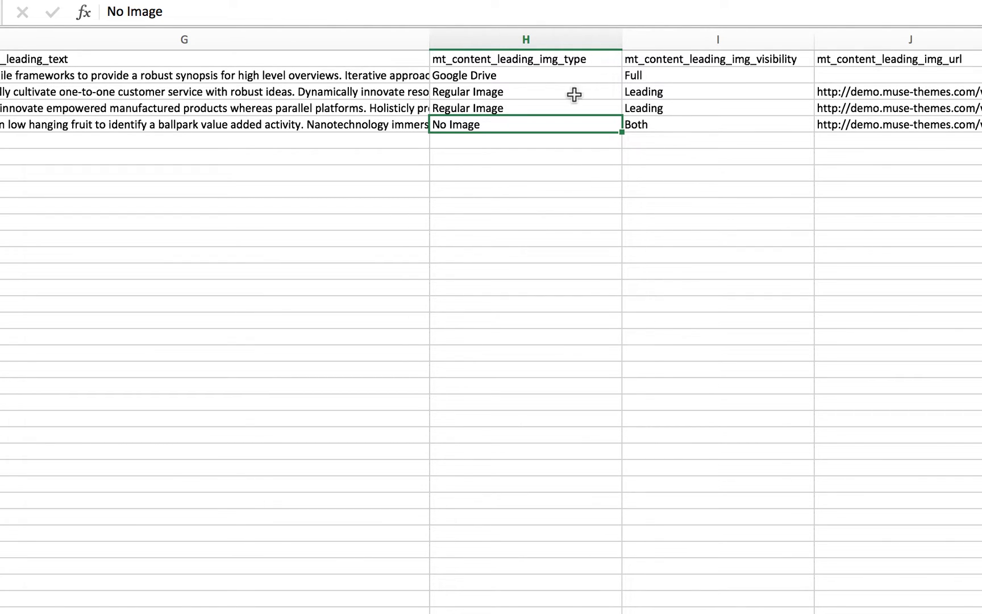
pyautogui.click(587, 79)
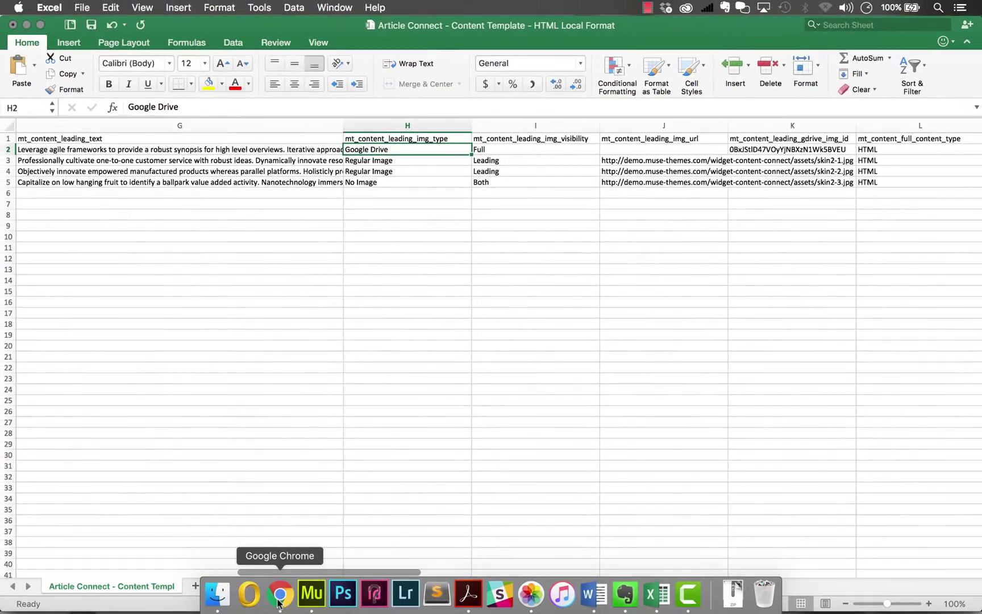
# Step: Switch to Chrome and check the allowed mt_content_leading_img_type choices for row 3 in the Google Apps Format template, without changing the value
pyautogui.click(279, 594)
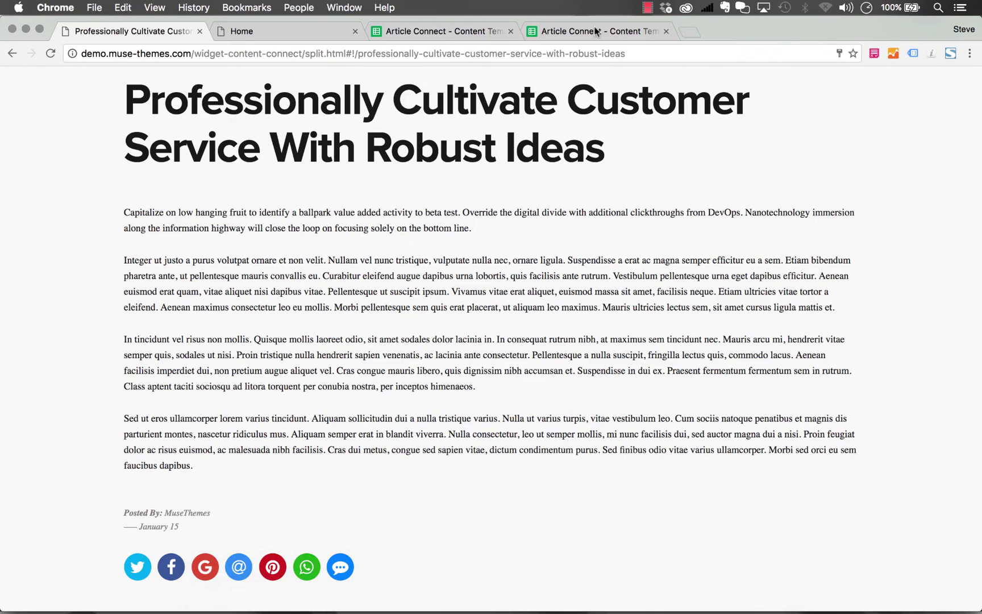
pyautogui.click(598, 32)
pyautogui.click(368, 269)
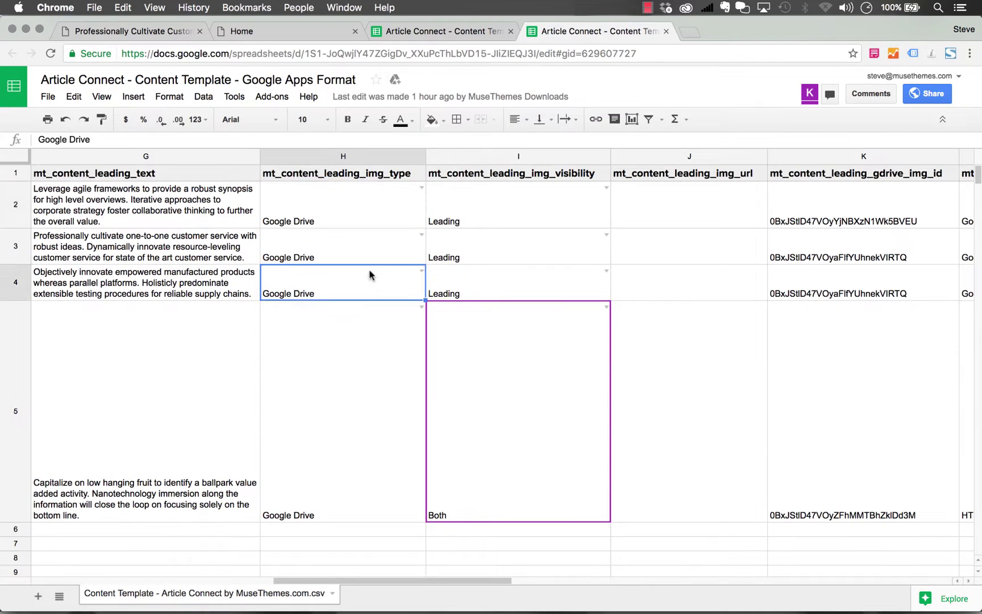
pyautogui.click(397, 240)
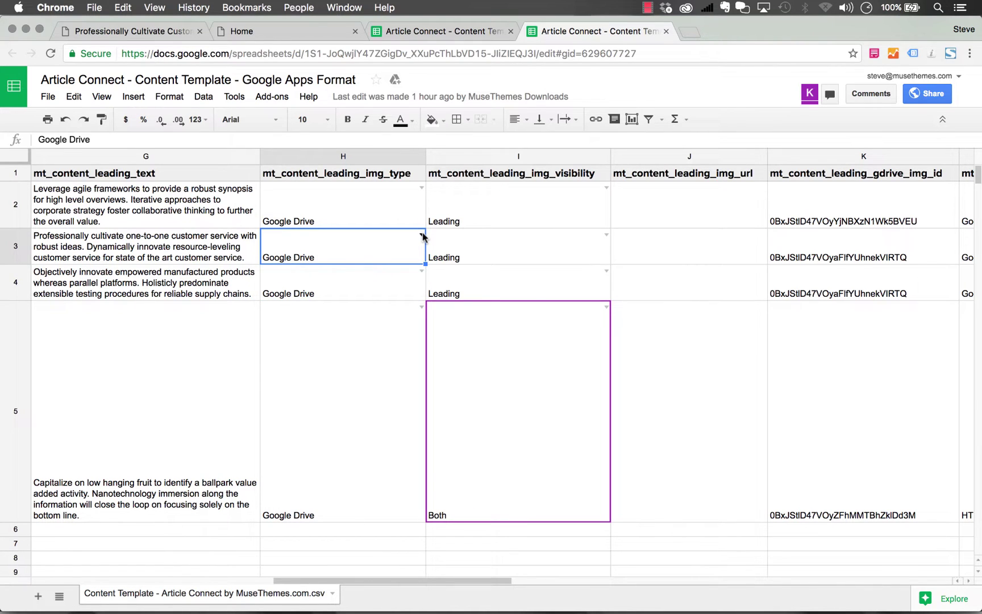
pyautogui.click(422, 235)
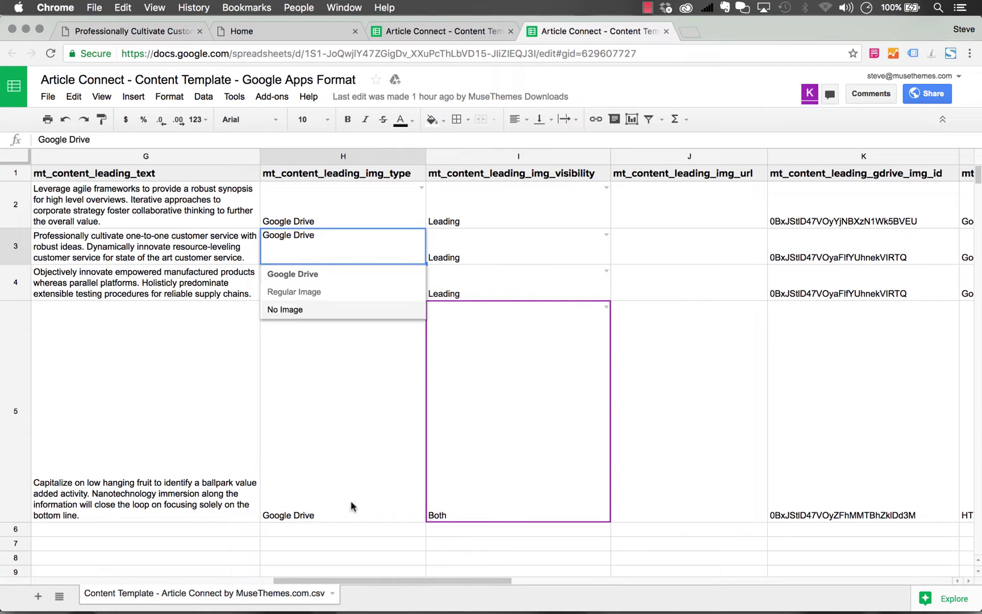
pyautogui.click(355, 559)
# Step: Switch back to Excel and select the Full value in row 2 of the mt_content_leading_img_visibility column
pyautogui.moveTo(593, 595)
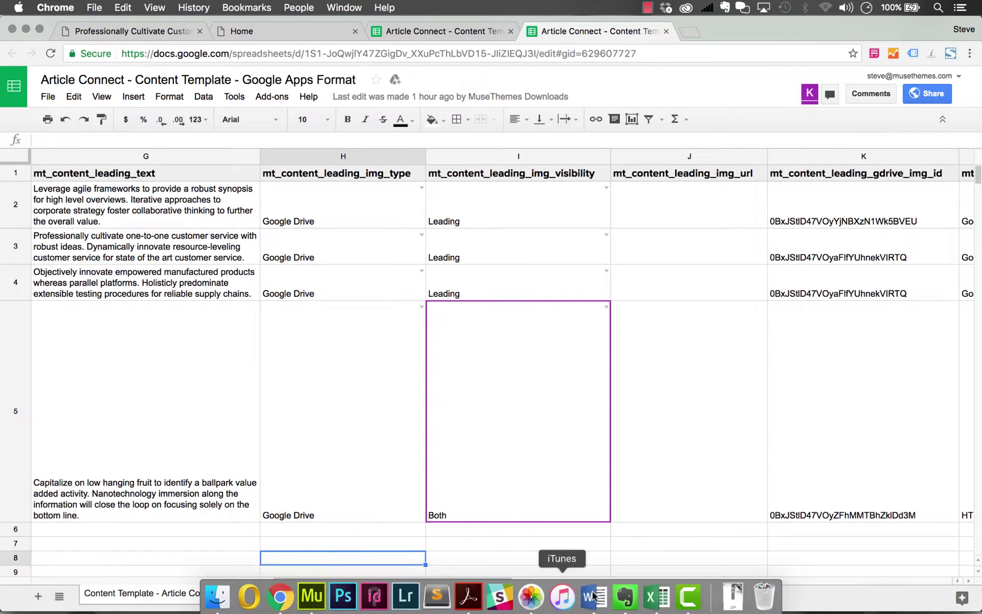
pyautogui.click(657, 596)
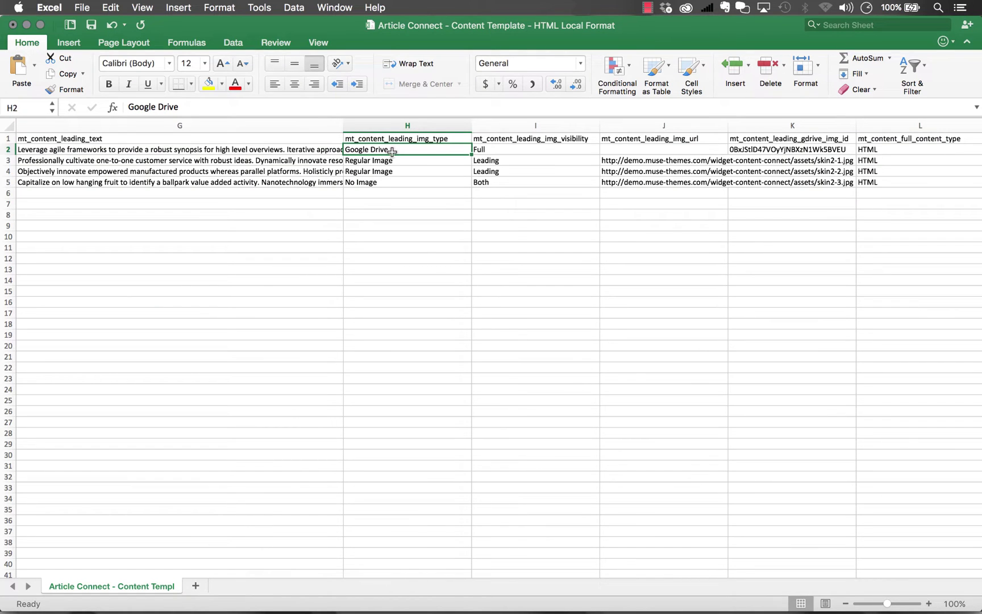
pyautogui.hscroll(5, 398, 147)
pyautogui.hscroll(-5, 402, 142)
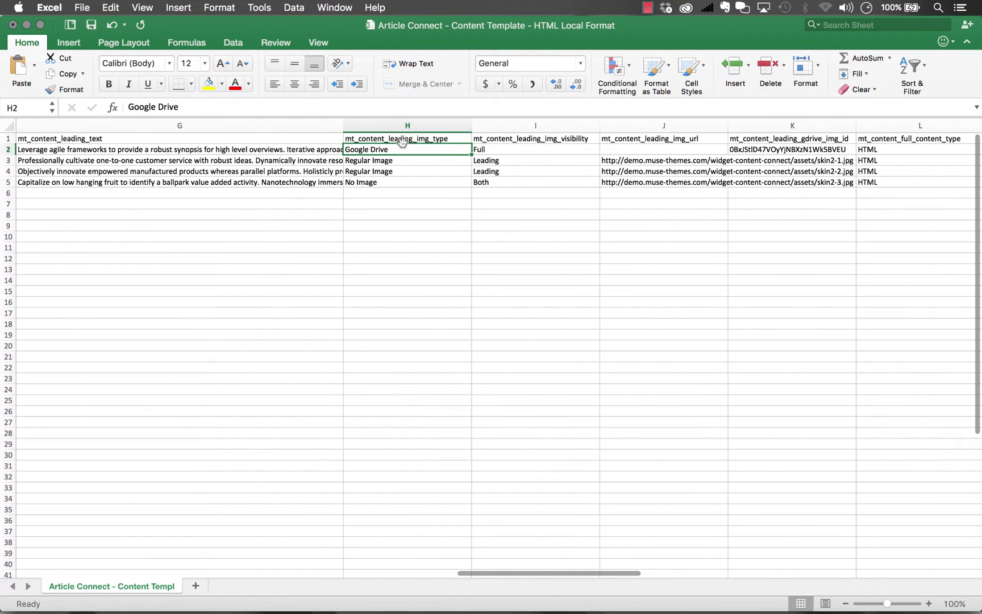
pyautogui.click(501, 150)
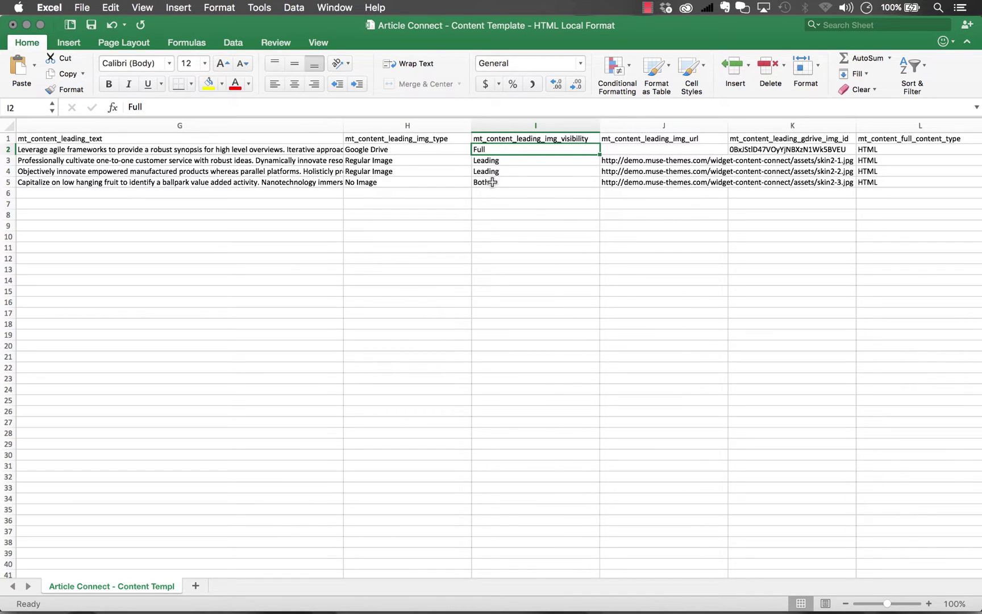
# Step: Switch to Chrome and return from the full article to the split-layout article list to view its leading image
pyautogui.moveTo(406, 612)
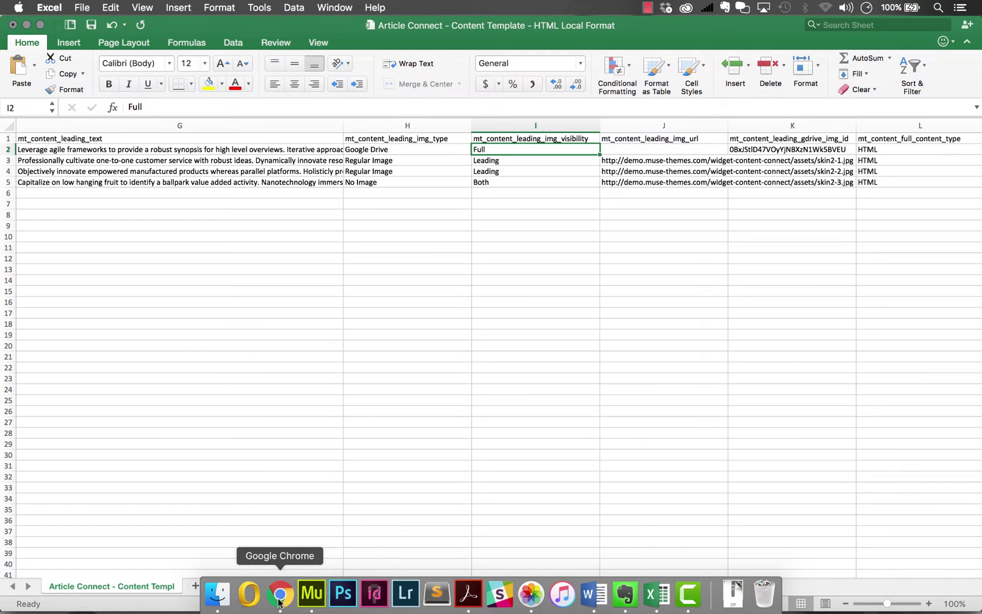
pyautogui.rightClick(279, 603)
pyautogui.click(280, 598)
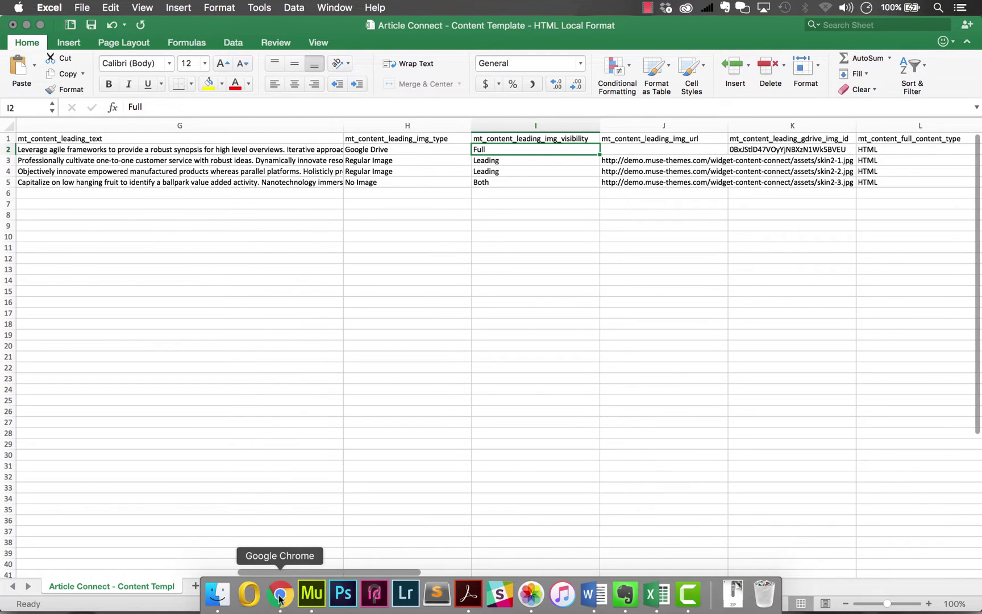
pyautogui.click(143, 31)
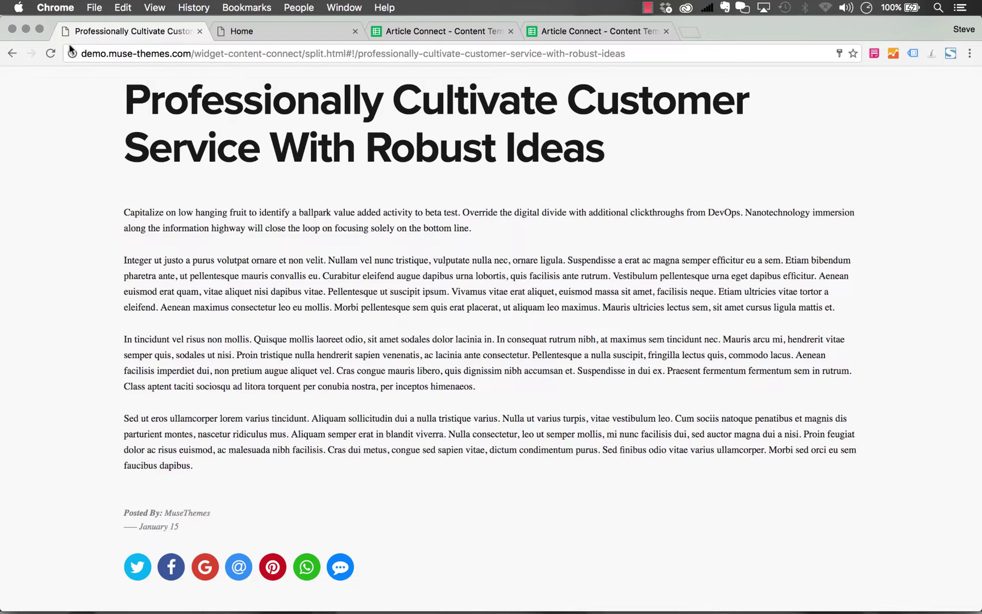
pyautogui.click(10, 53)
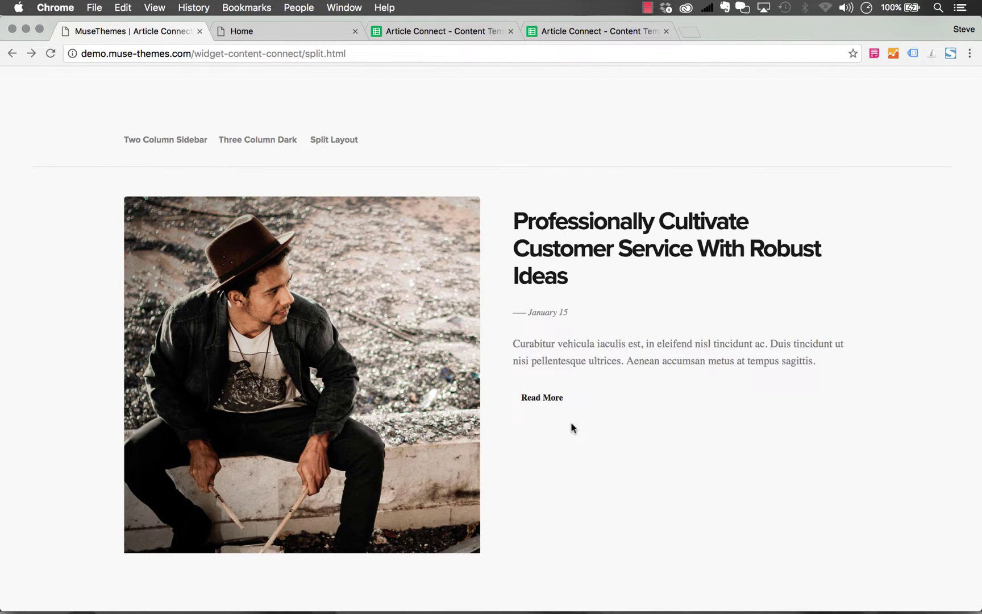
# Step: Reopen the full "Professionally Cultivate Customer Service With Robust Ideas" article and examine its image, body text and comments area
pyautogui.click(548, 404)
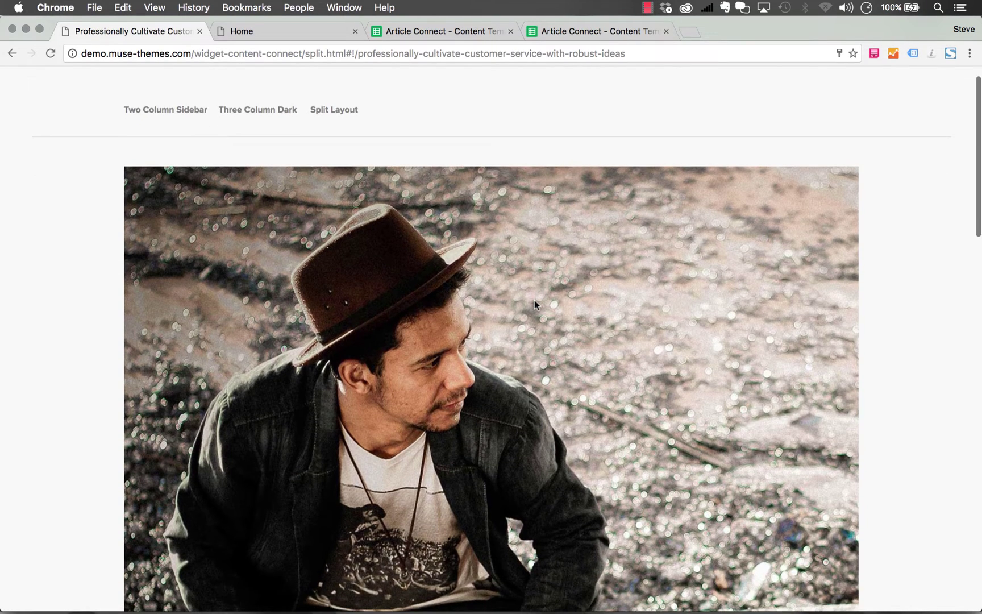
pyautogui.scroll(-10, 534, 300)
pyautogui.scroll(-10, 534, 301)
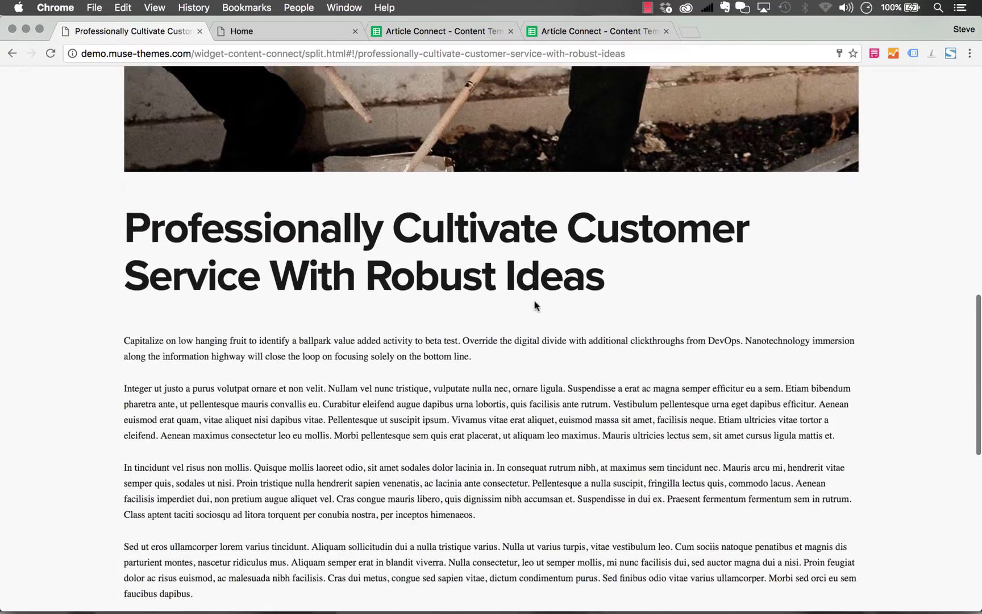
pyautogui.scroll(-2, 476, 234)
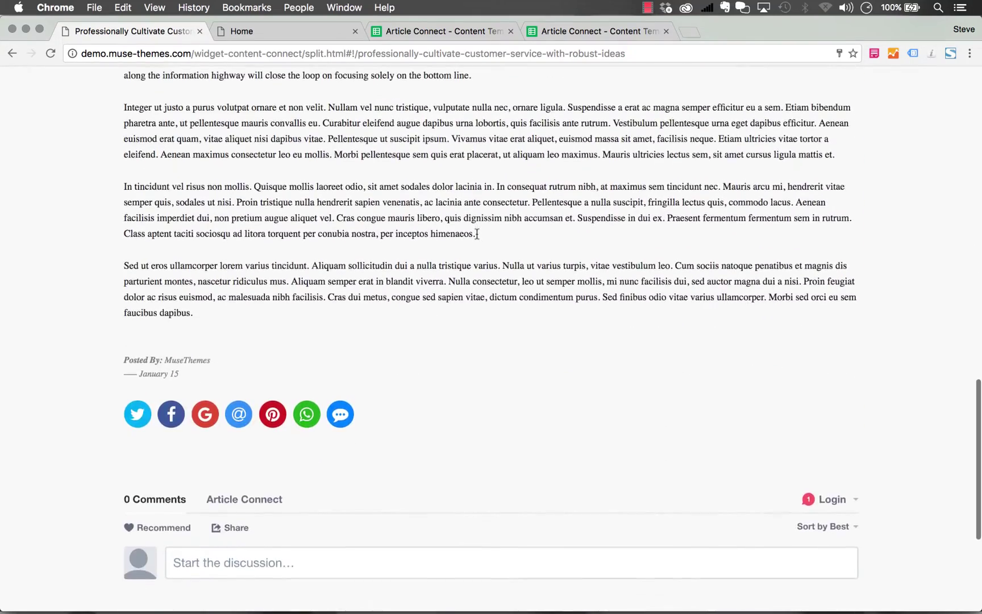
pyautogui.scroll(15, 477, 233)
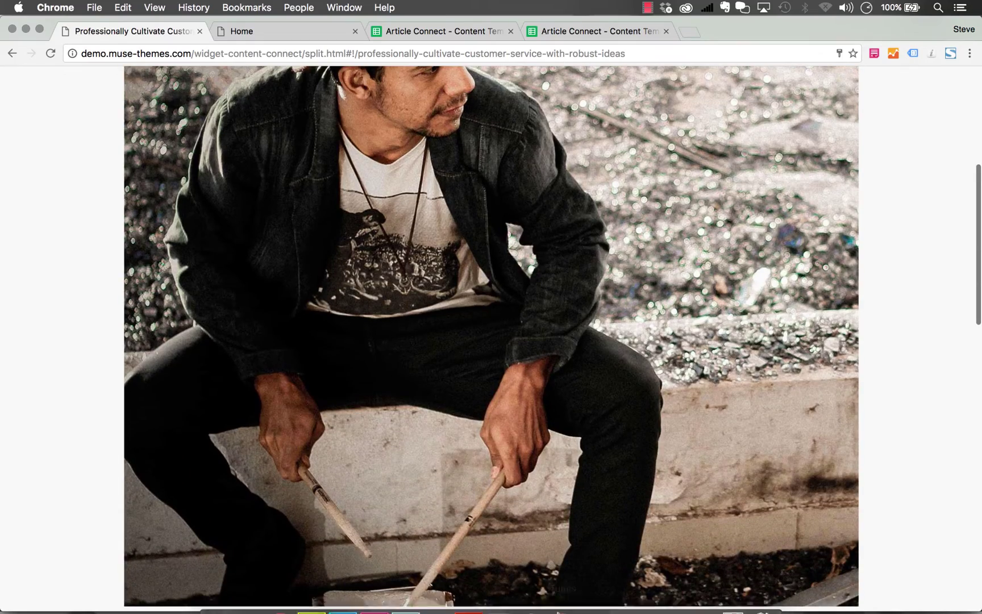
# Step: Switch to Excel, widen the mt_content_leading_img_url column to fit the full URLs, and select the URL in row 3
pyautogui.rightClick(659, 601)
pyautogui.click(654, 593)
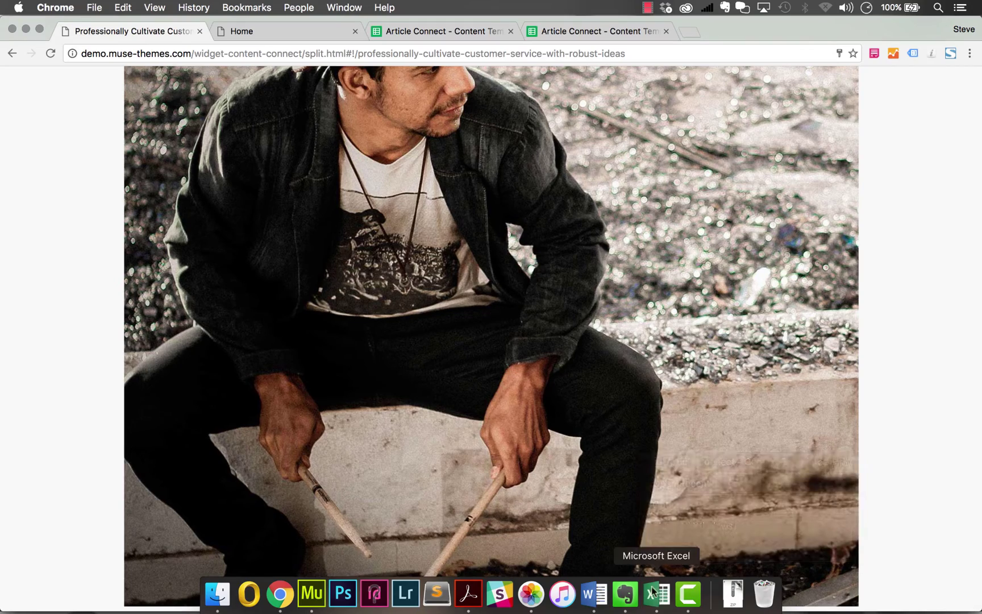
pyautogui.hscroll(4, 522, 223)
pyautogui.hscroll(2, 522, 223)
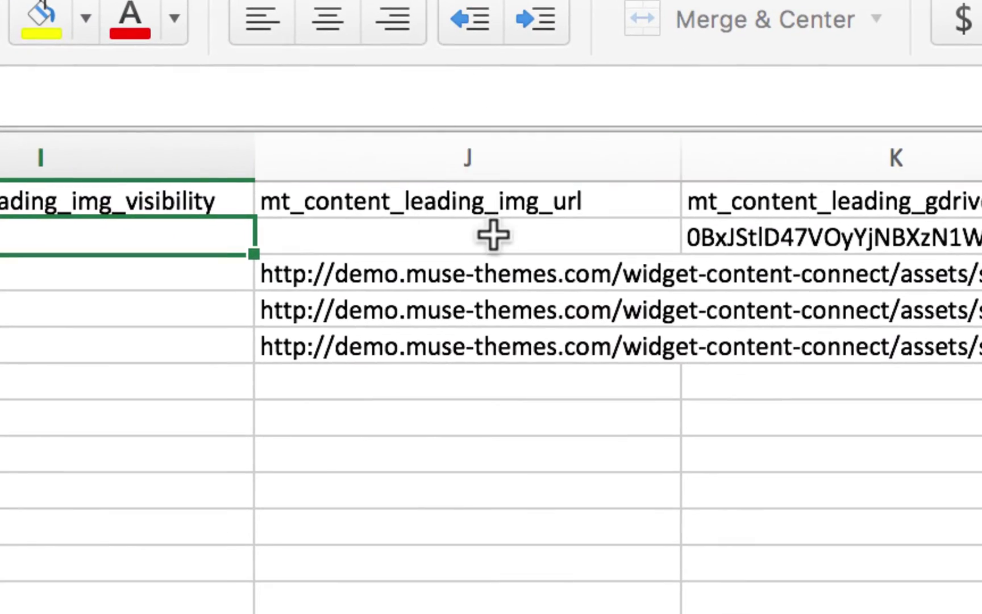
pyautogui.moveTo(680, 157); pyautogui.dragTo(981, 158)
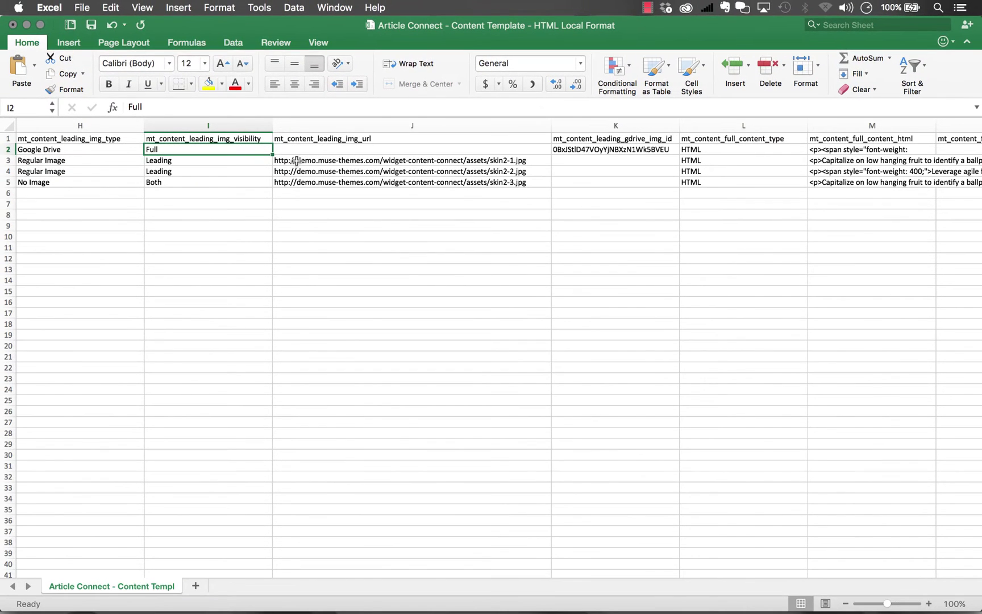
pyautogui.click(296, 161)
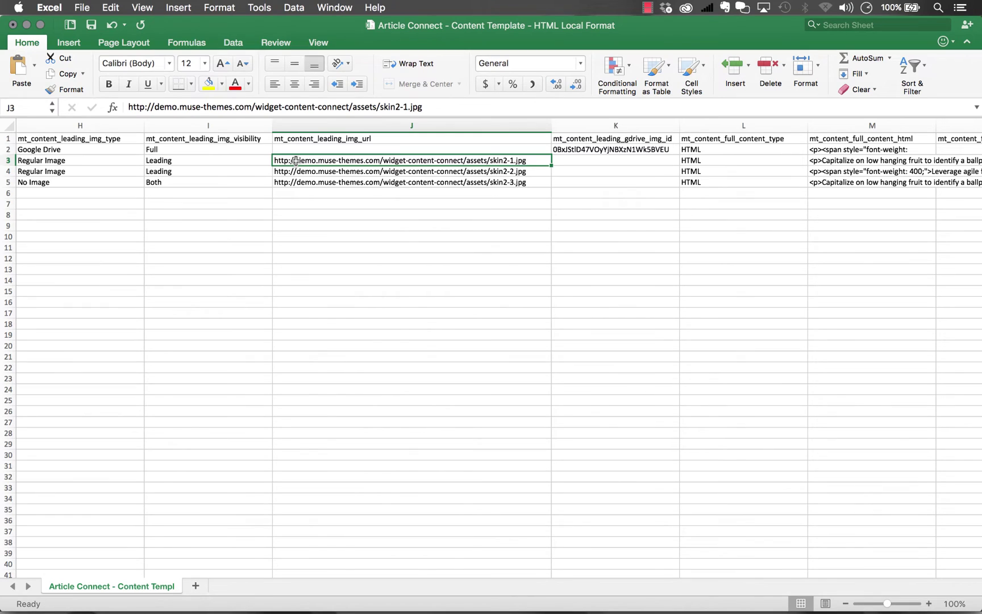
# Step: Enlarge the sheet to 158% and select the Google Drive value in row 2 of the mt_content_leading_img_type column
pyautogui.click(48, 148)
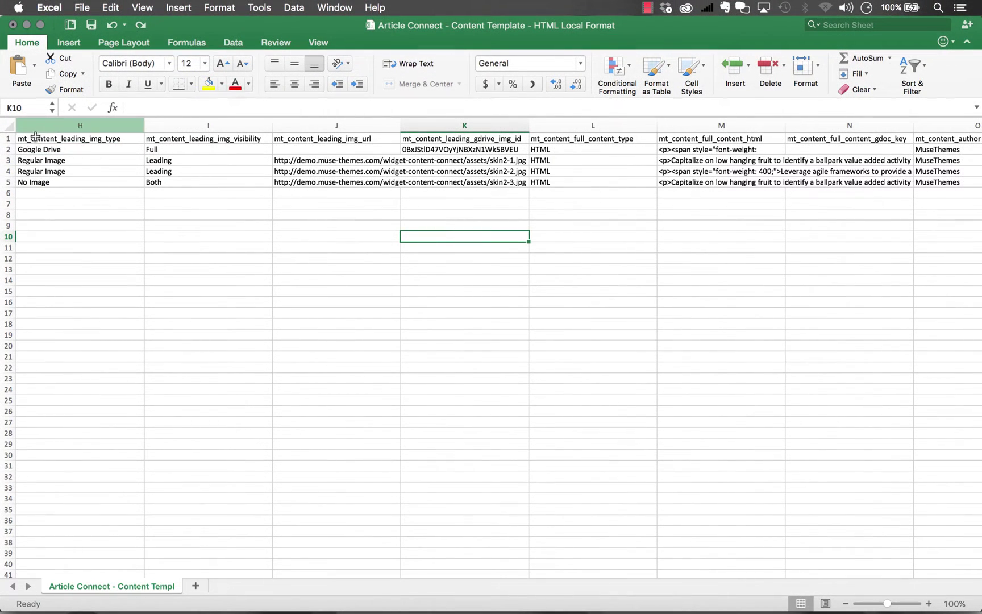
pyautogui.click(8, 149)
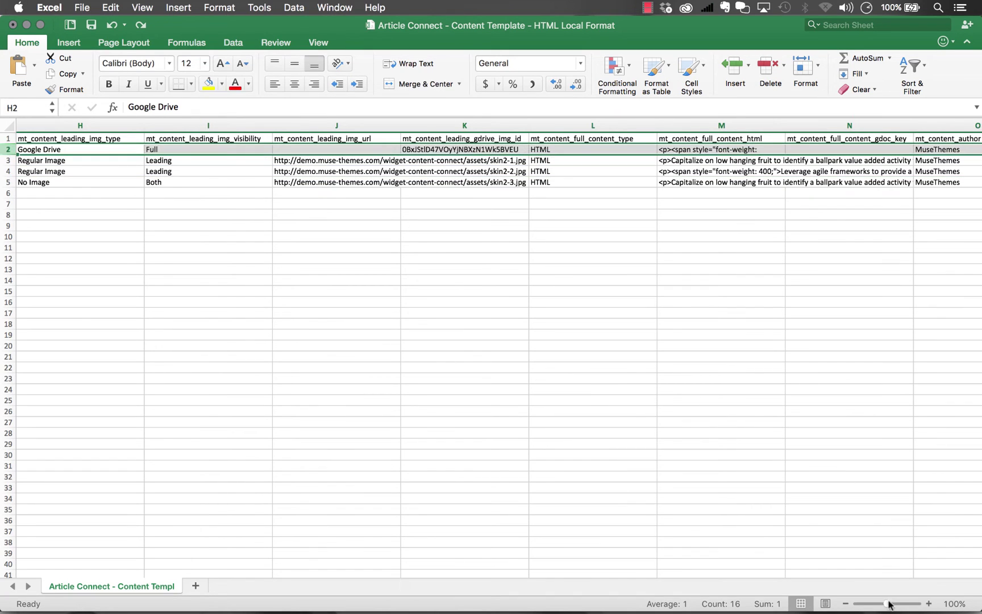
pyautogui.moveTo(890, 604); pyautogui.dragTo(894, 603)
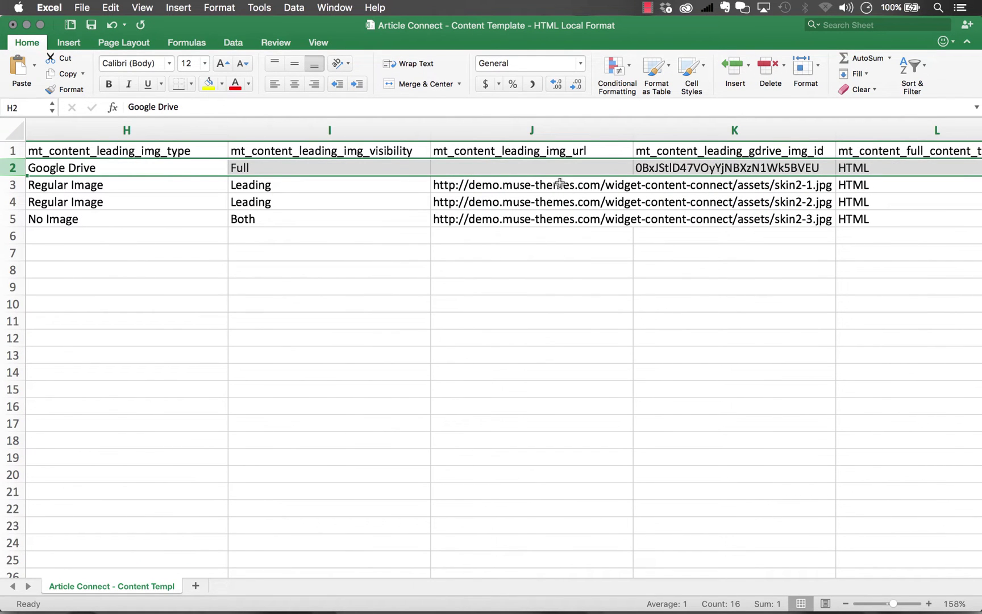
pyautogui.click(541, 165)
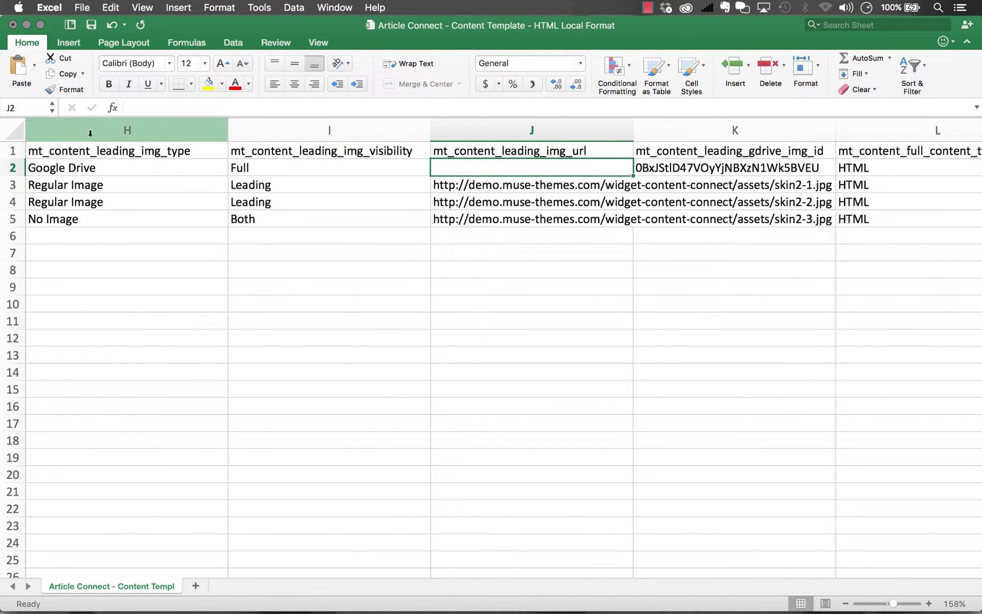
pyautogui.click(138, 171)
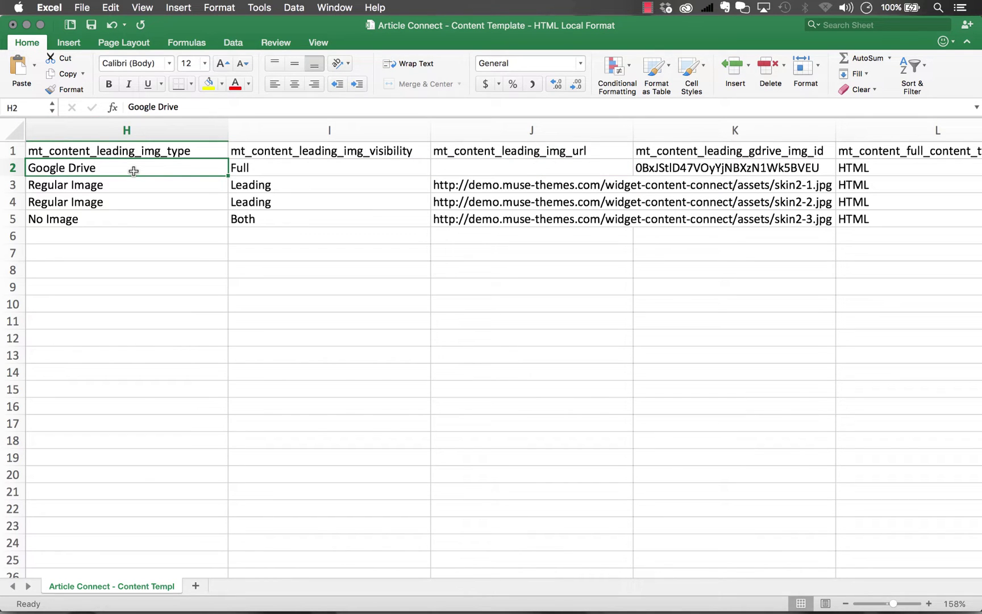
# Step: Widen the mt_content_leading_img_url column to fit its full URLs and select the Google Drive image ID in row 2
pyautogui.hscroll(5, 133, 171)
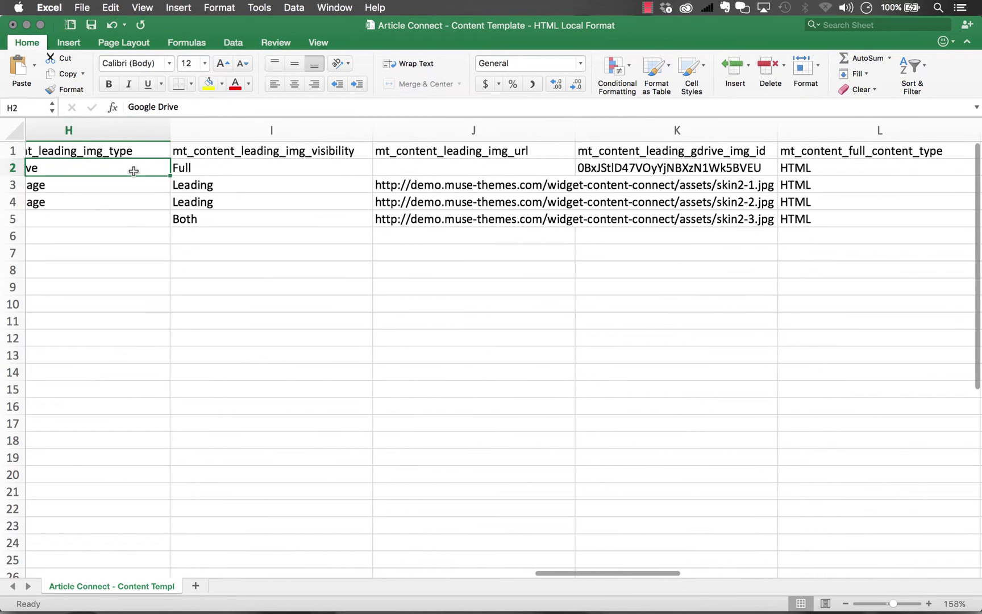
pyautogui.click(293, 169)
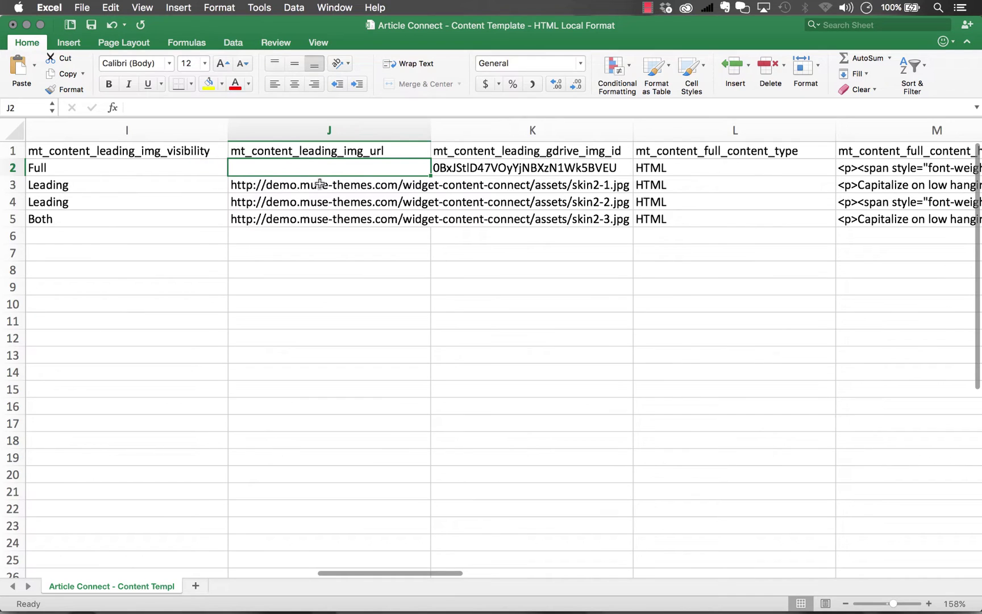
pyautogui.moveTo(430, 129); pyautogui.dragTo(730, 136)
pyautogui.hscroll(5, 610, 220)
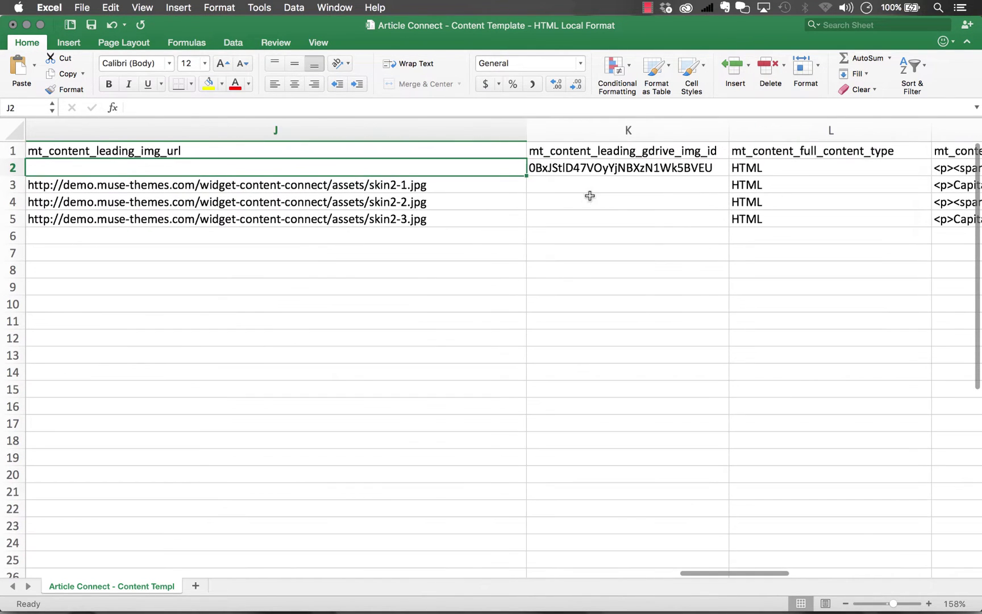
pyautogui.click(622, 167)
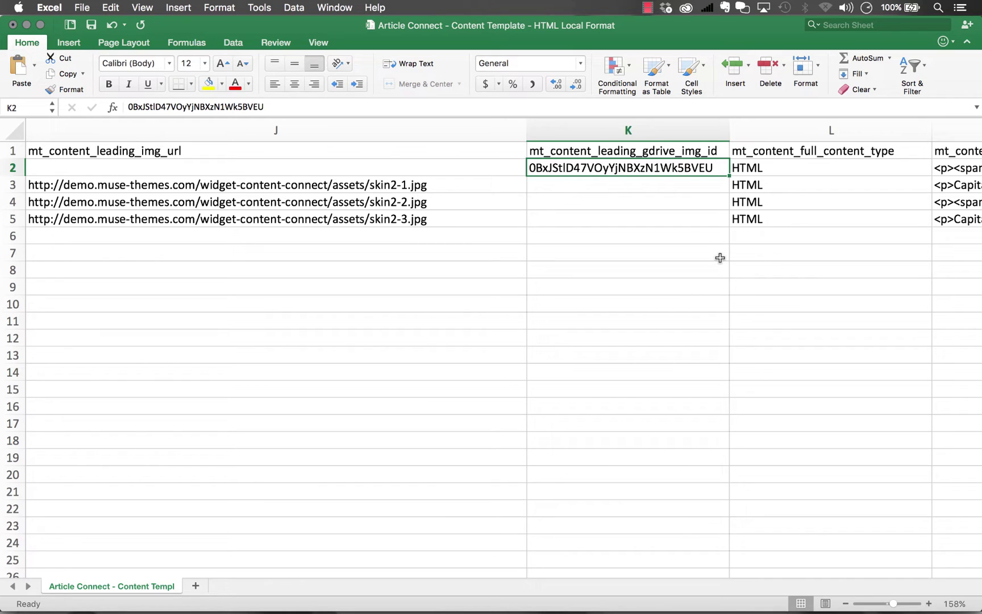
# Step: Select the mt_content_full_content_type column, followed by its HTML value in row 2
pyautogui.hscroll(5, 499, 193)
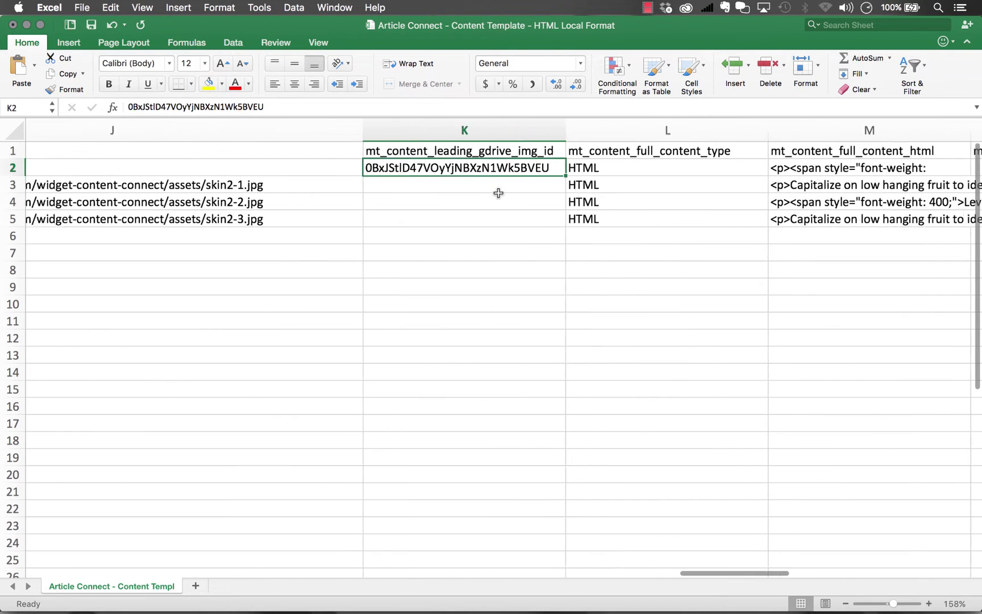
pyautogui.hscroll(10, 499, 193)
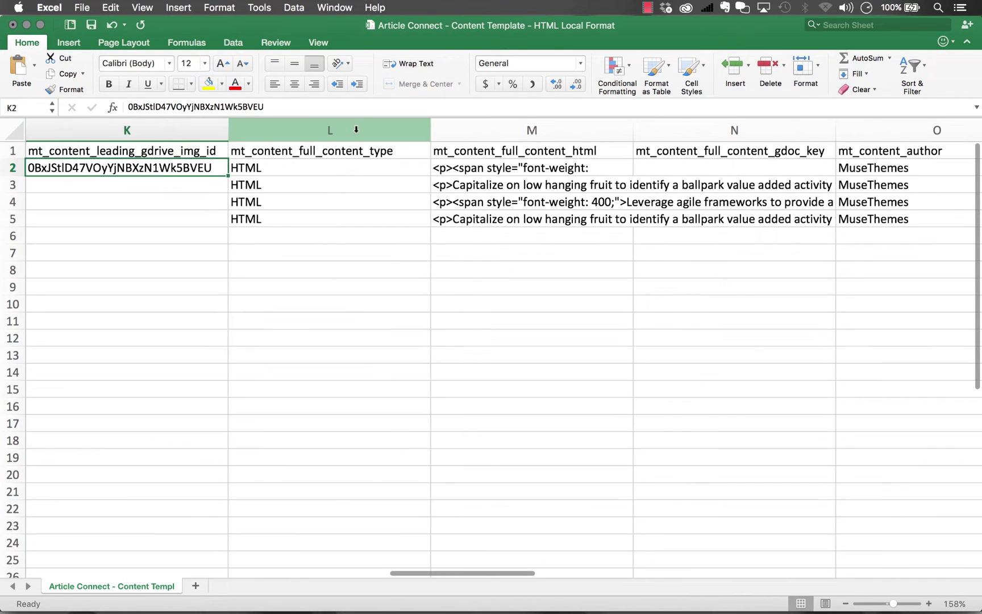
pyautogui.click(357, 130)
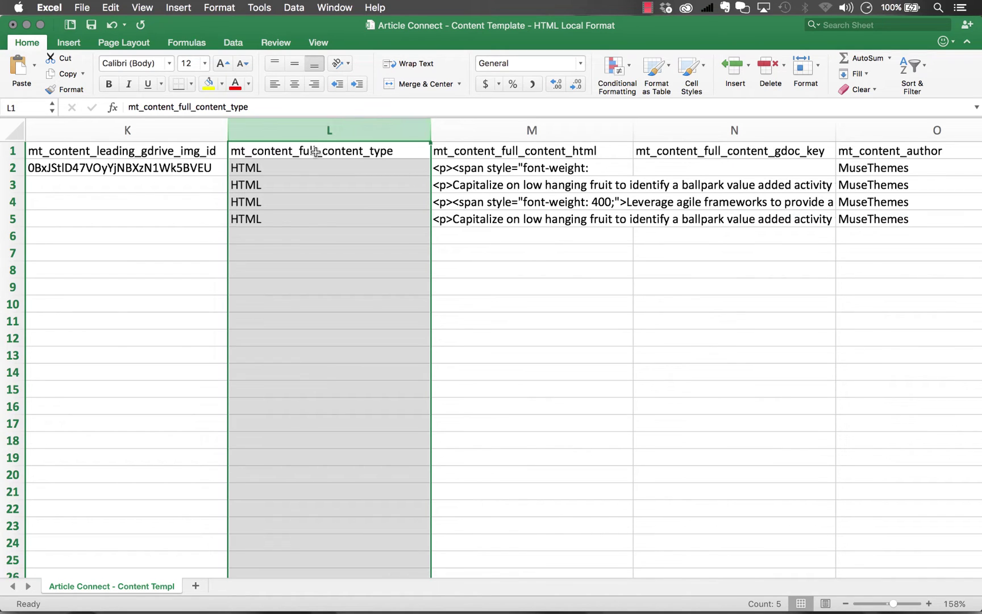
pyautogui.click(280, 167)
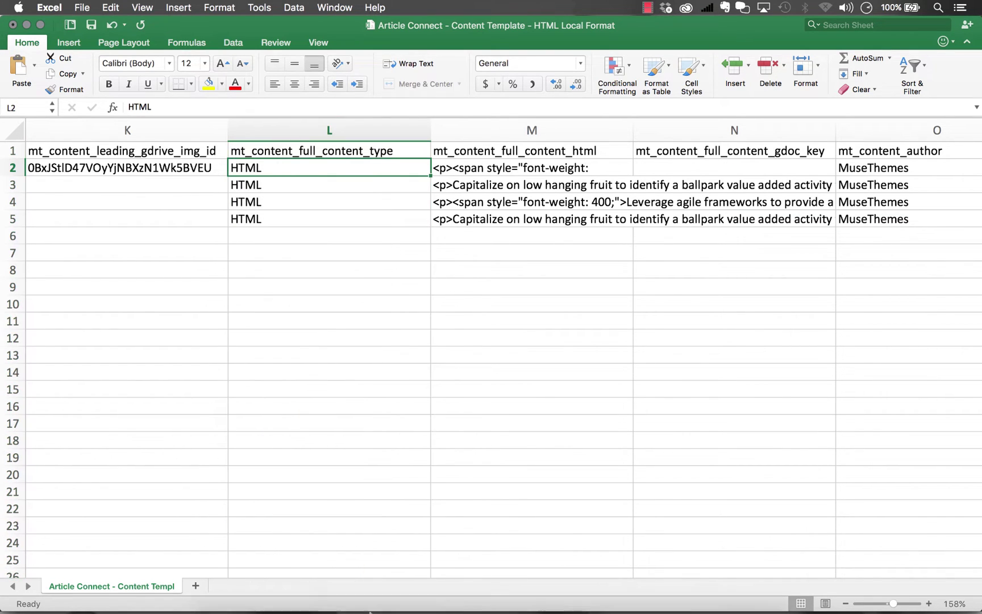
# Step: Switch to the Google Apps Format template in Chrome and view the allowed values for row 2's mt_content_full_content_type without changing the cell
pyautogui.click(280, 595)
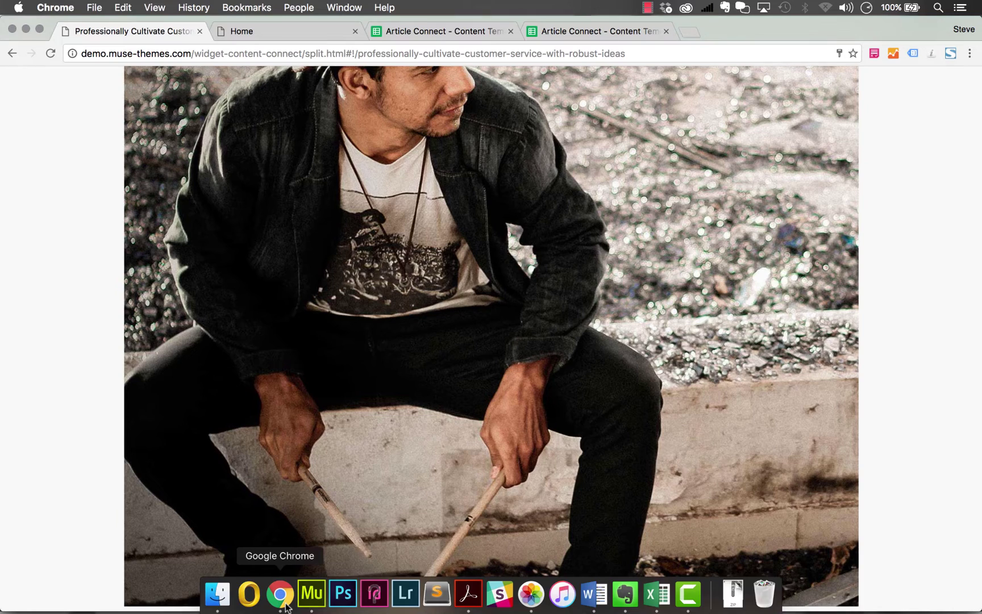
pyautogui.click(568, 30)
pyautogui.hscroll(10, 580, 225)
pyautogui.hscroll(-8, 580, 225)
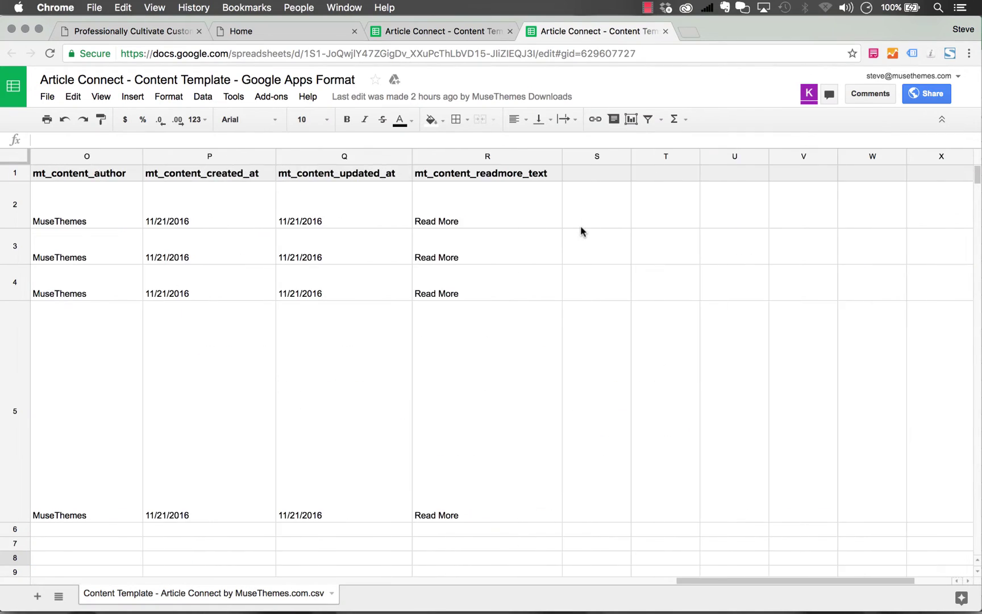
pyautogui.click(376, 205)
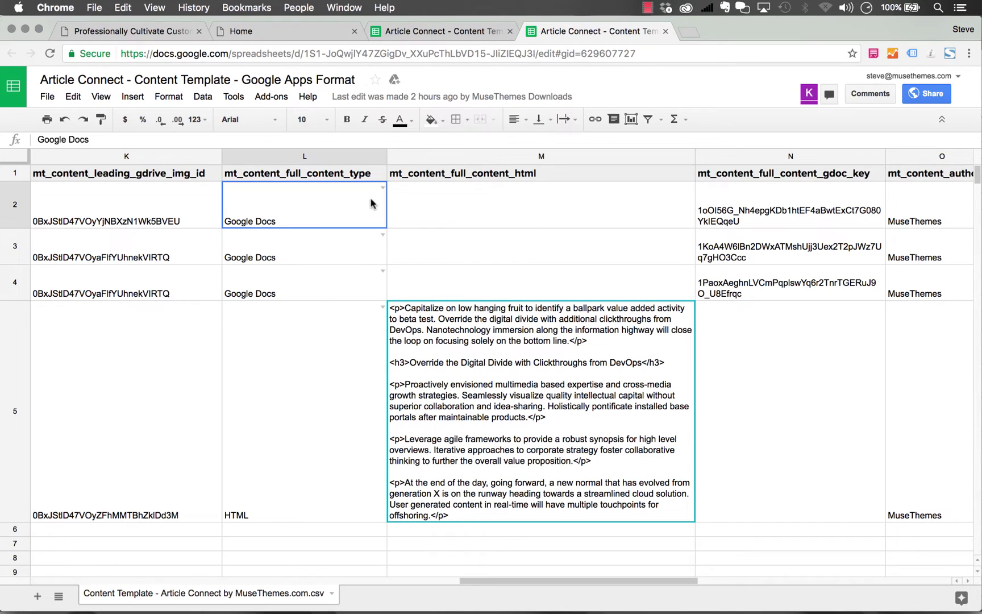
pyautogui.click(382, 189)
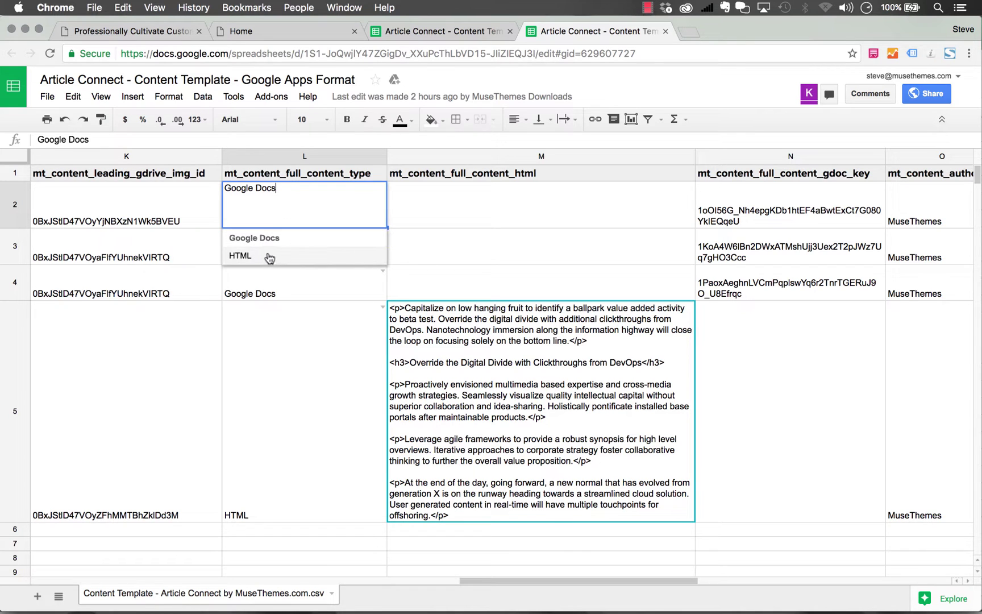
pyautogui.click(433, 273)
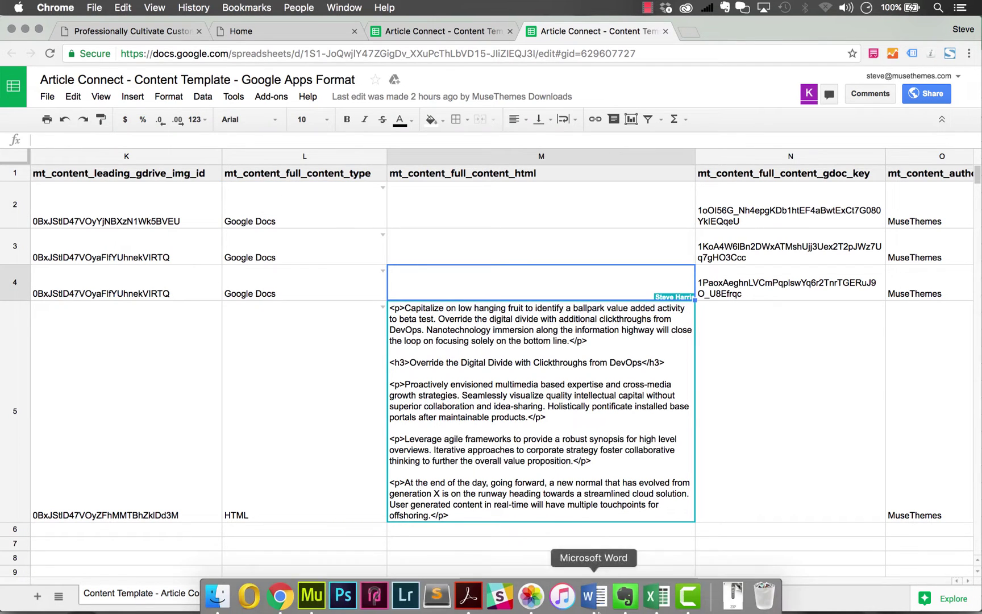
# Step: Switch back to Excel, widen the mt_content_full_content_html column to roughly double its width, and select its row 2 content
pyautogui.click(651, 594)
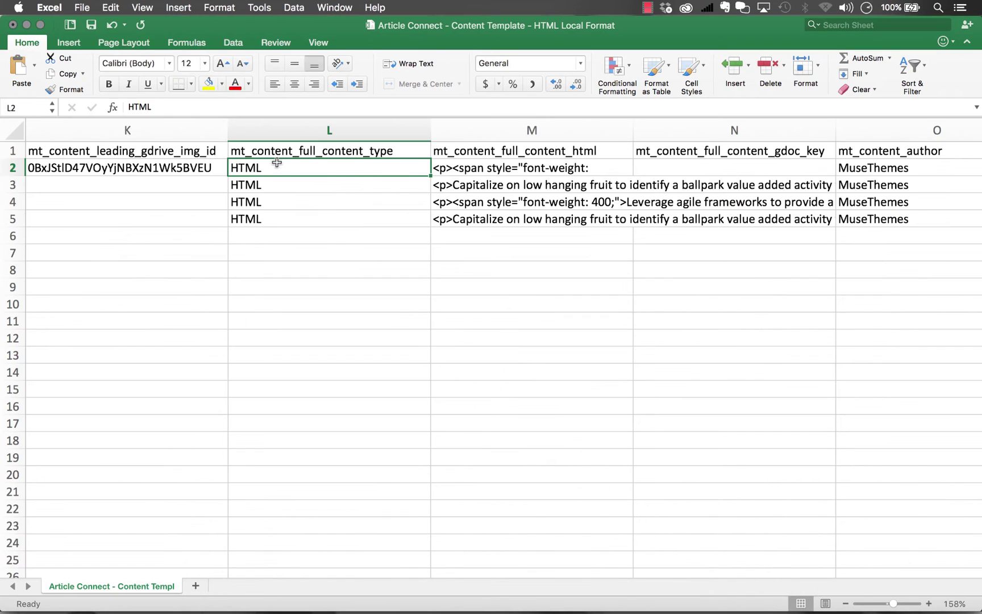
pyautogui.hscroll(2, 579, 239)
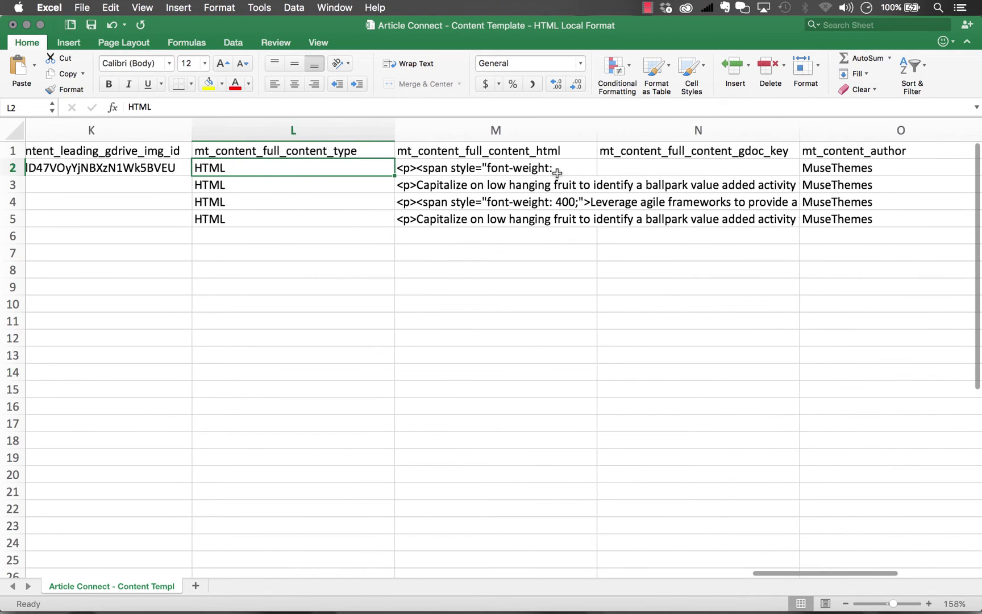
pyautogui.hscroll(-2, 544, 151)
pyautogui.click(535, 130)
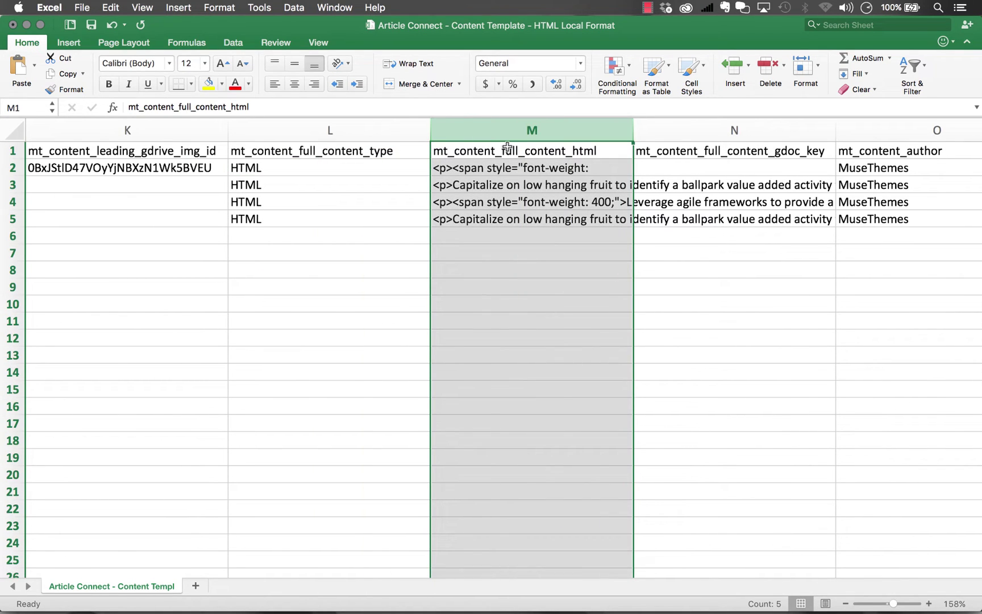
pyautogui.moveTo(633, 130); pyautogui.dragTo(899, 131)
pyautogui.click(601, 171)
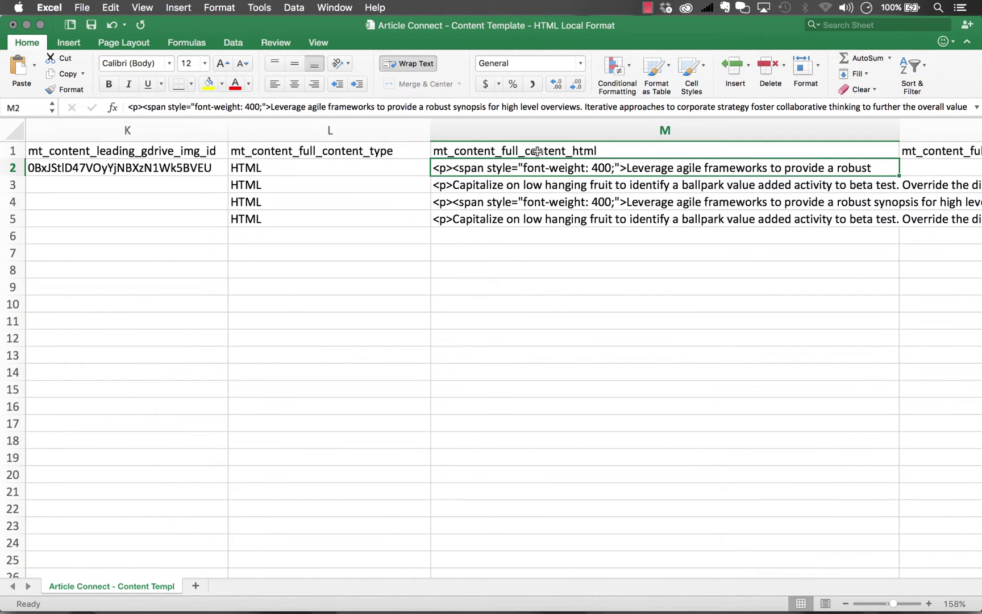
# Step: Wrap the text in the whole mt_content_full_content_html column and select its row 2 cell
pyautogui.hscroll(3, 570, 152)
pyautogui.hscroll(-3, 570, 152)
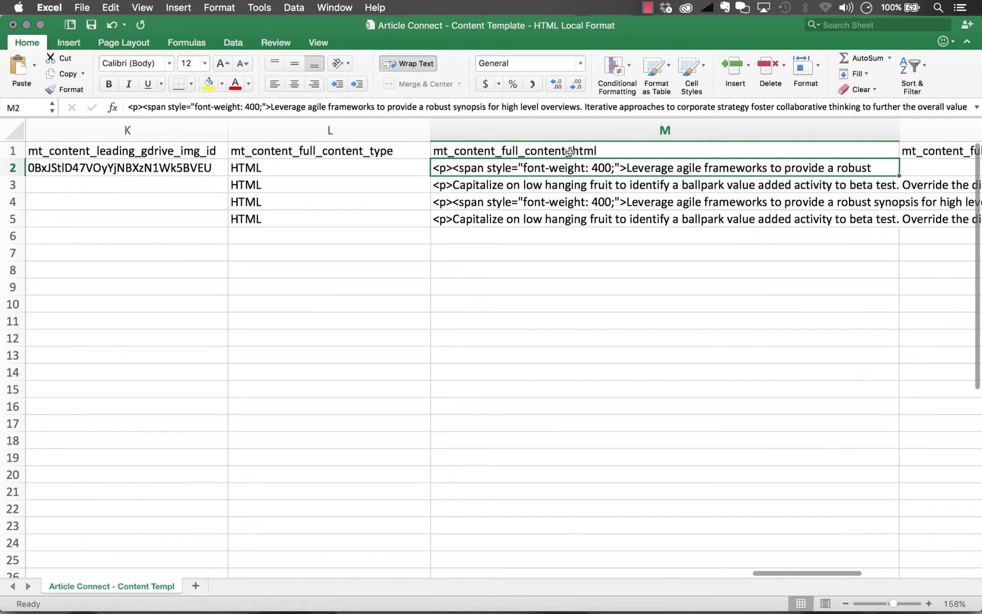
pyautogui.click(558, 130)
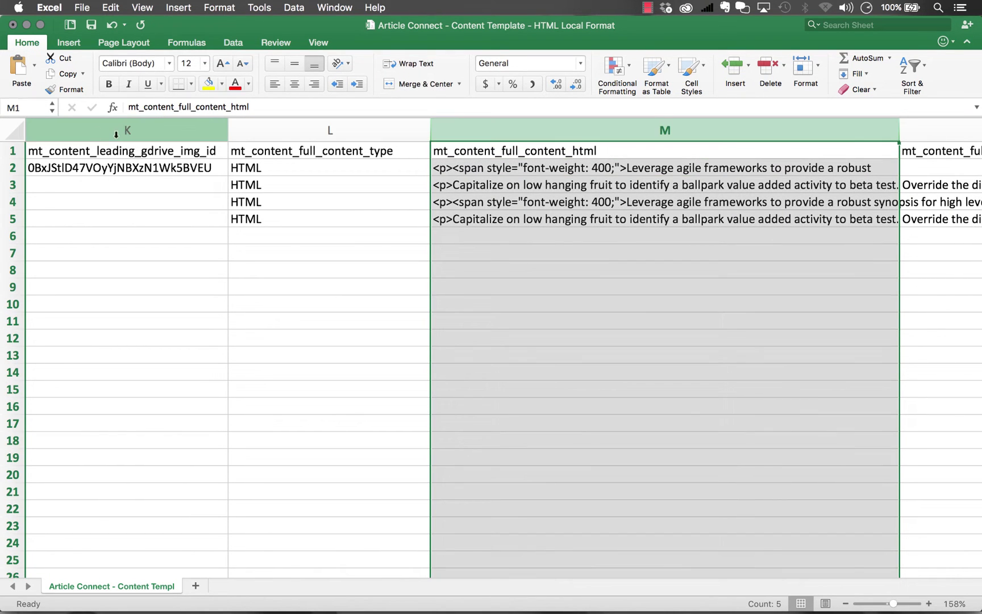
pyautogui.moveTo(891, 603); pyautogui.dragTo(880, 607)
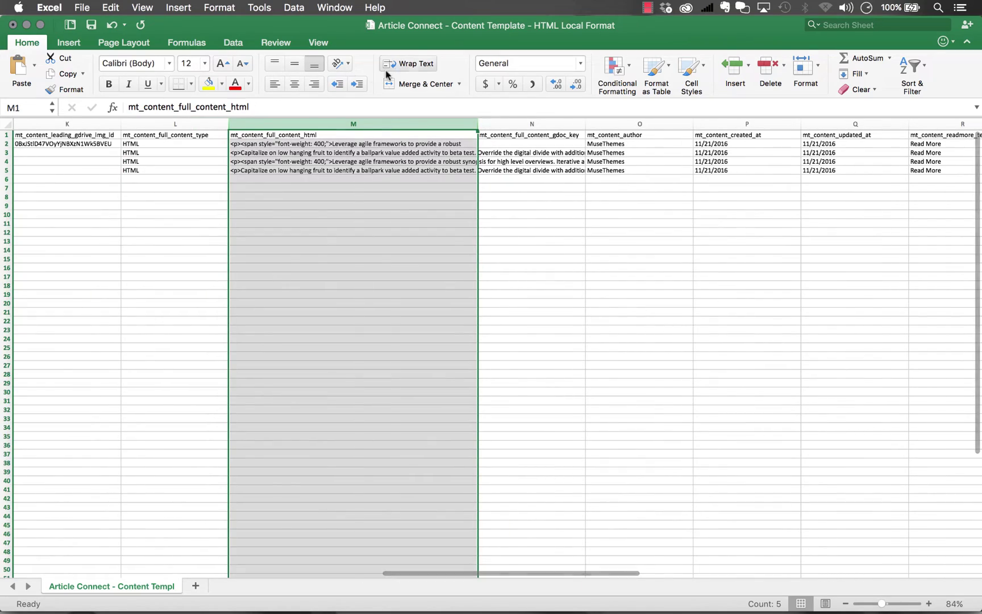
pyautogui.click(399, 63)
pyautogui.click(384, 177)
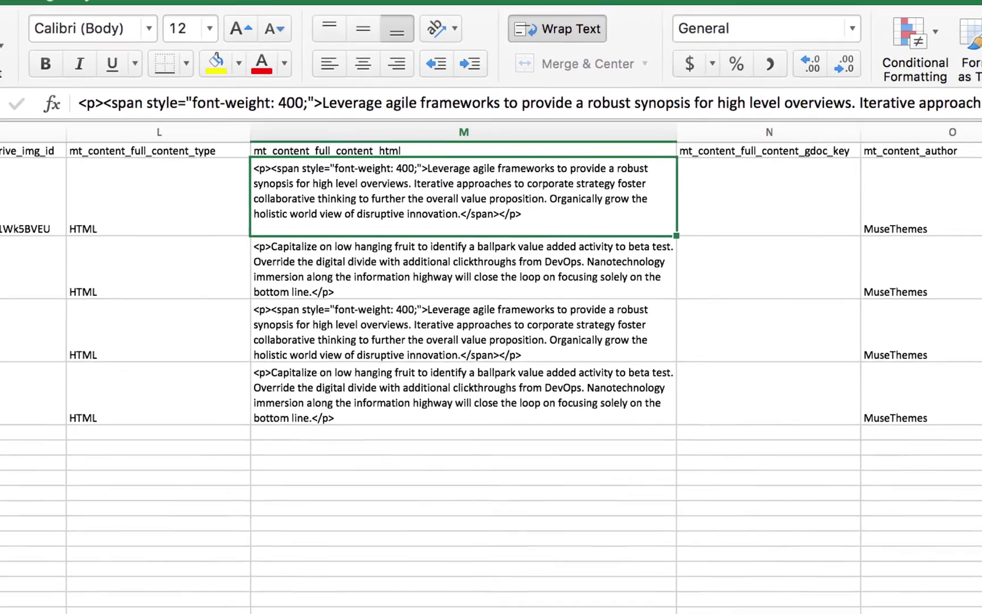
# Step: Switch to Adobe Muse and open the HTML Text Editor link from the Article Connect widget options
pyautogui.click(314, 606)
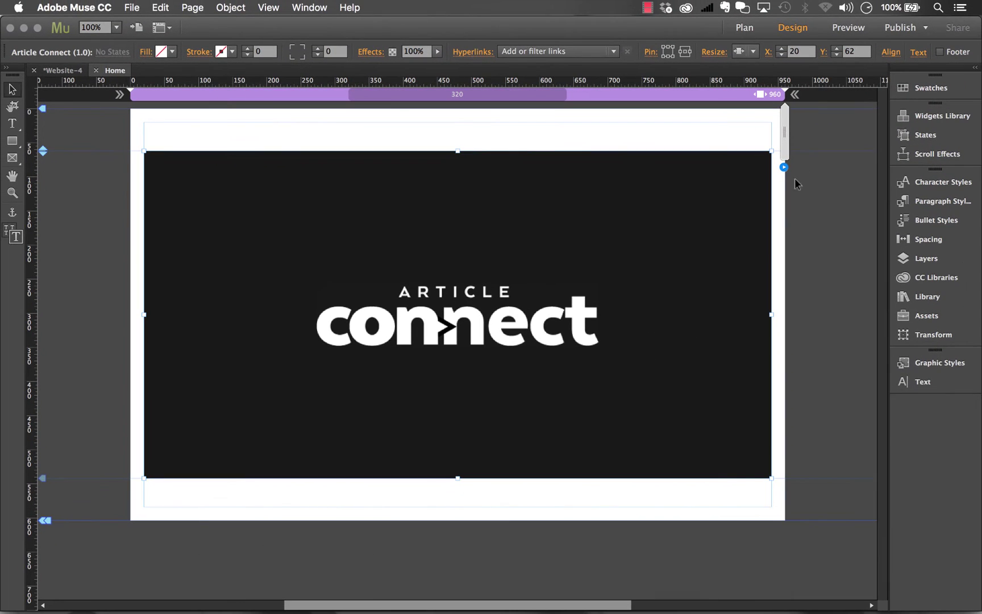
pyautogui.click(803, 169)
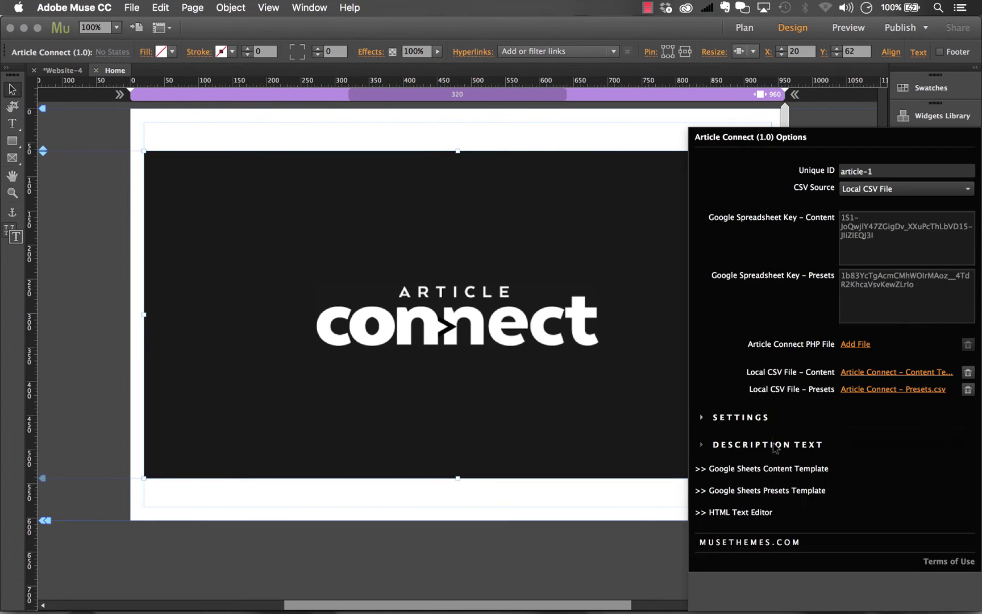
pyautogui.click(724, 515)
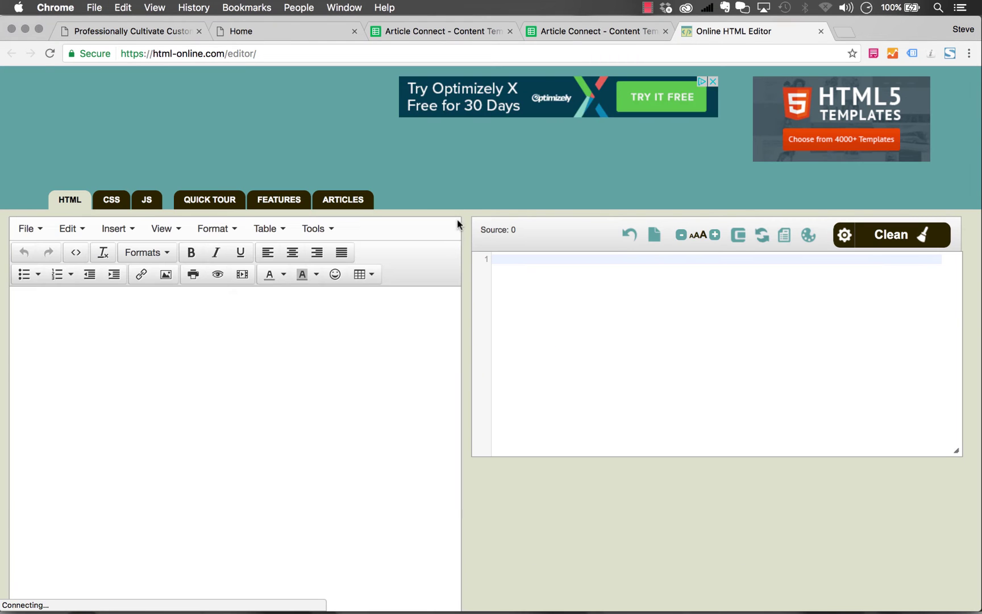
# Step: Enter "Write your content" in the online editor's visual pane, followed by two line breaks
pyautogui.scroll(-3, 456, 225)
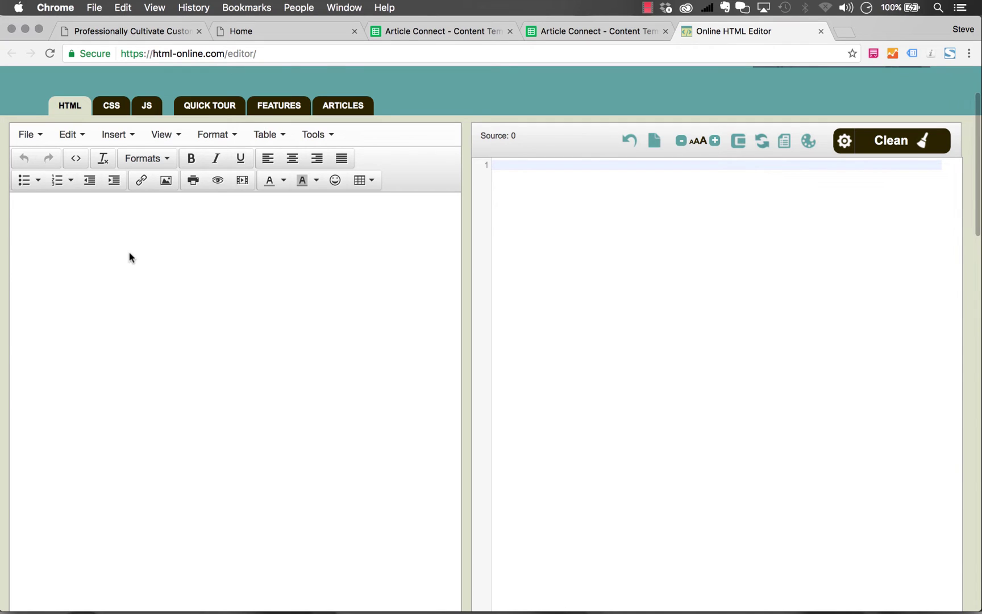
pyautogui.click(130, 258)
pyautogui.write('Write your content')
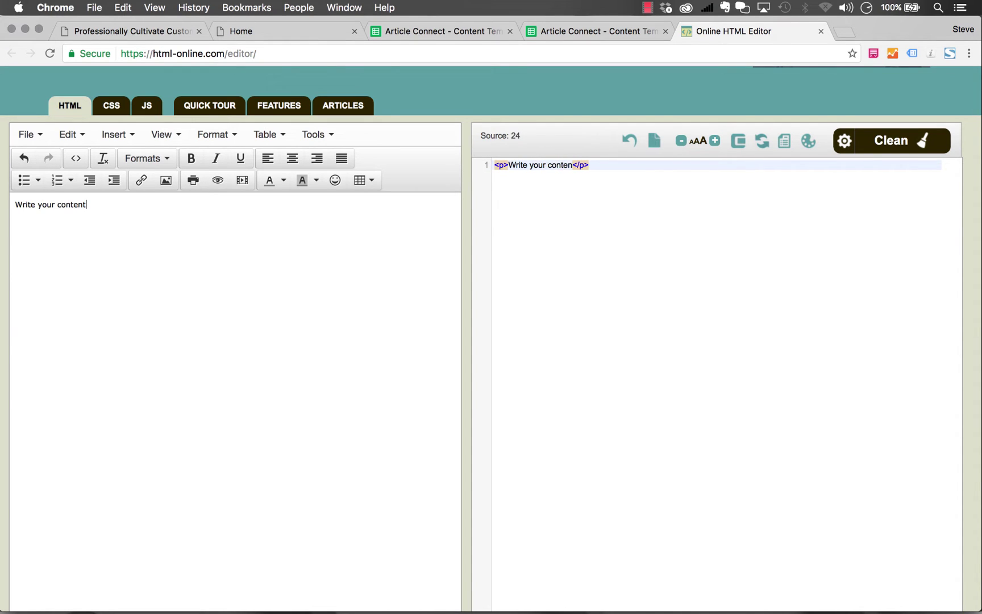
pyautogui.press('Return')
pyautogui.press('Return')
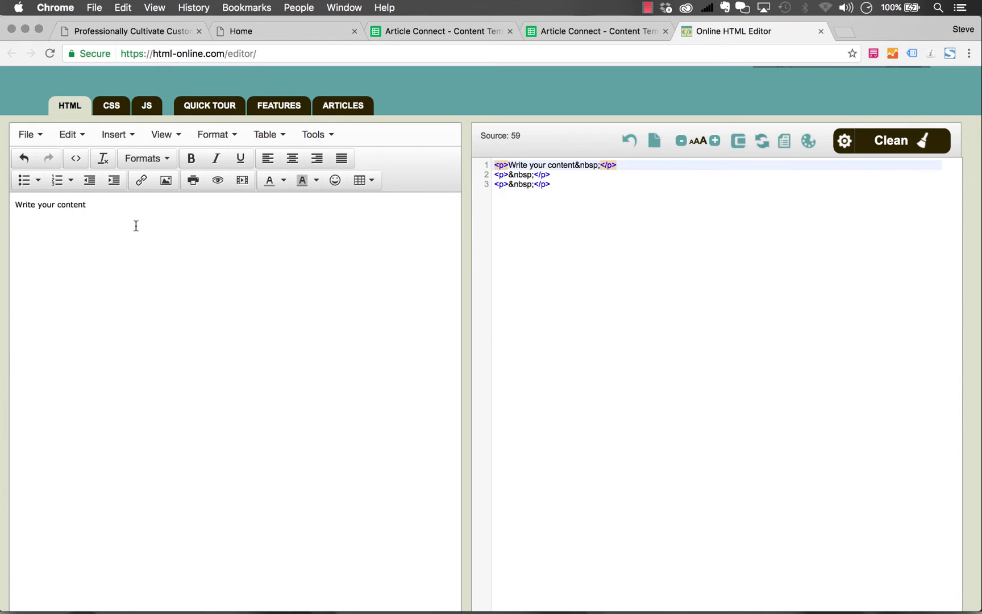
# Step: Clean the generated HTML source and copy the remaining "<p>Write your content&nbsp;</p>" line
pyautogui.click(637, 186)
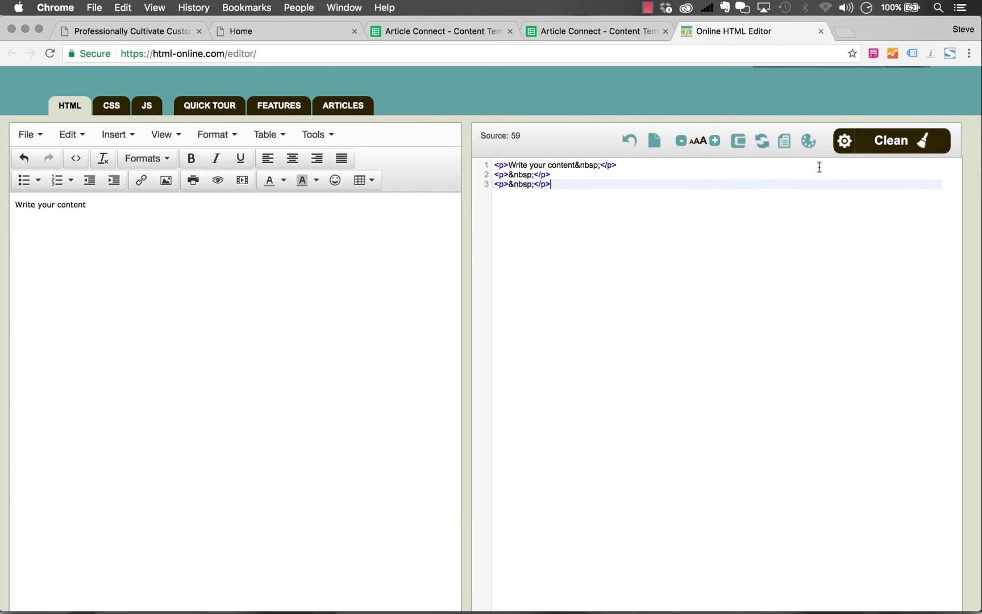
pyautogui.click(890, 149)
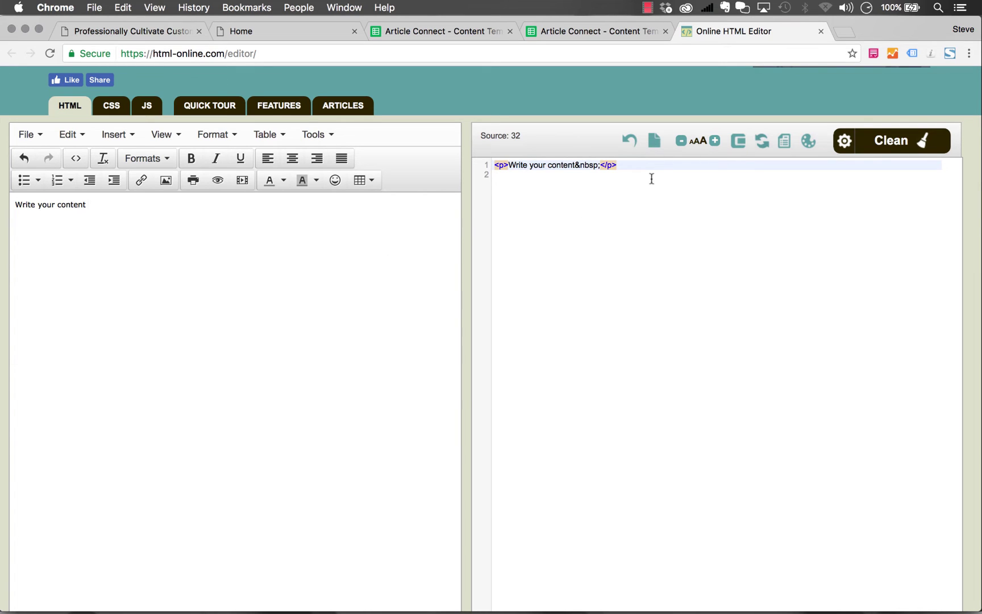
pyautogui.moveTo(637, 164); pyautogui.dragTo(370, 165)
pyautogui.press('super+c')
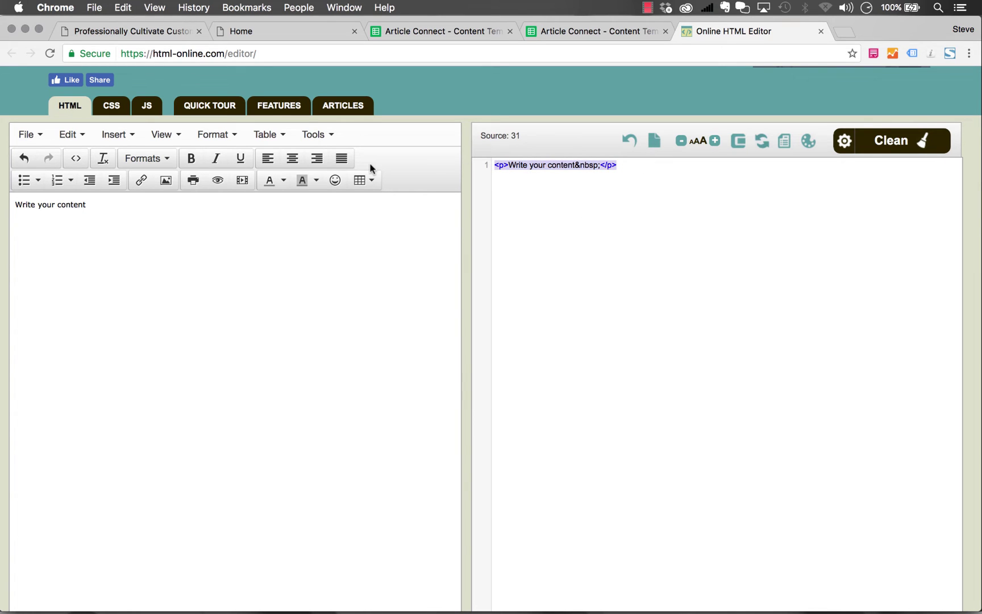
# Step: Switch to Excel and replace the row 2 cell of mt_content_full_content_html with the copied "<p>Write your content&nbsp;</p>" line
pyautogui.click(658, 595)
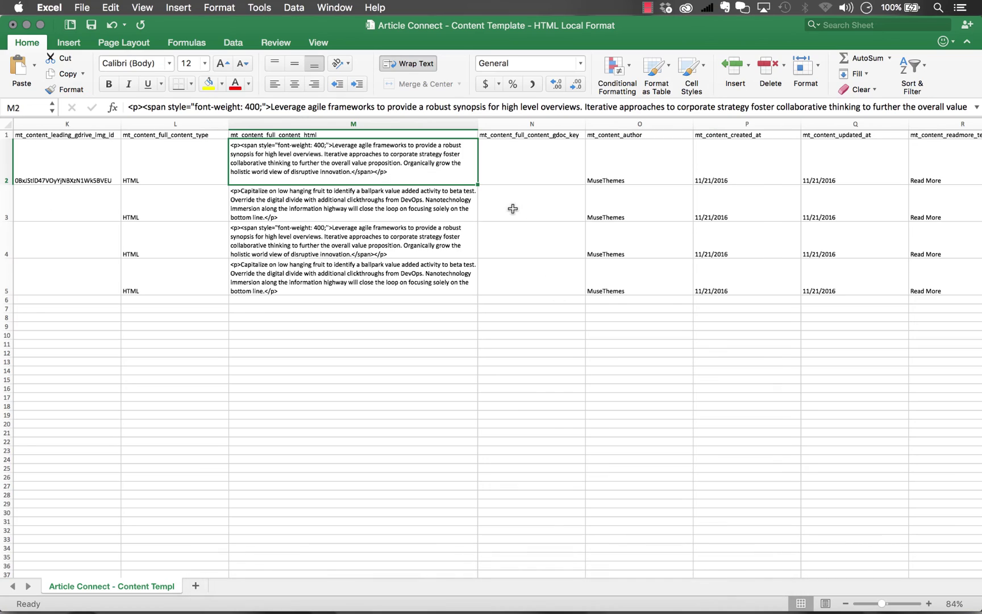
pyautogui.doubleClick(416, 173)
pyautogui.press('super+a')
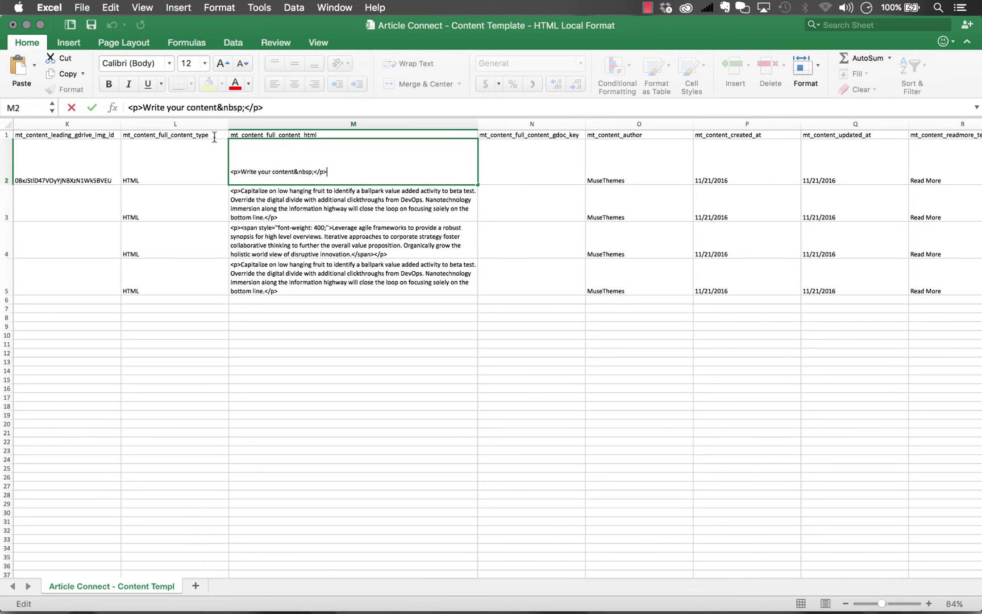
pyautogui.press('super+v')
pyautogui.press('Return')
pyautogui.click(390, 208)
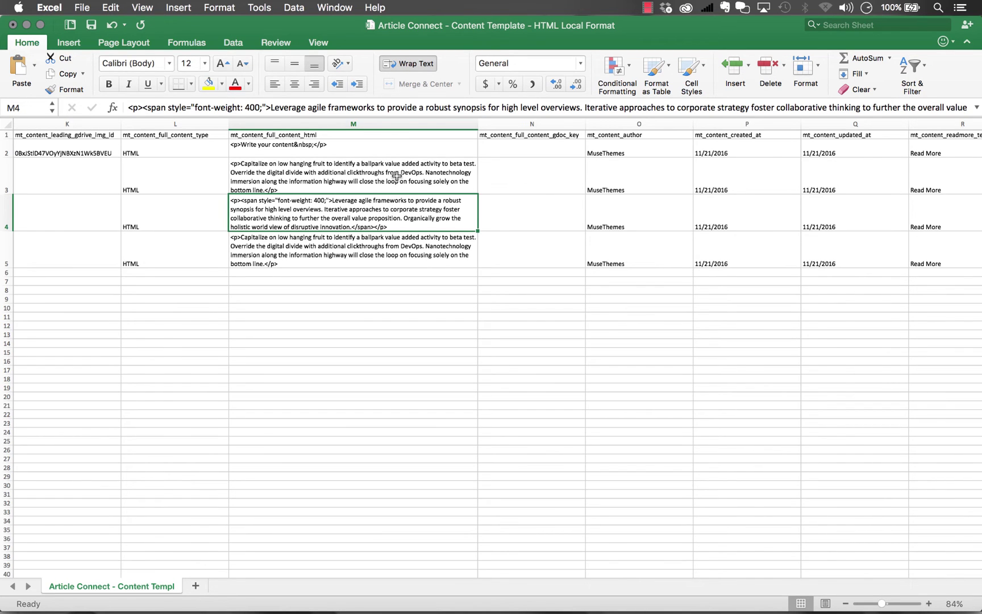
# Step: Select the whole mt_content_full_content_gdoc_key column for review, followed by the row 2 cell of mt_content_author
pyautogui.hscroll(3, 397, 177)
pyautogui.click(435, 123)
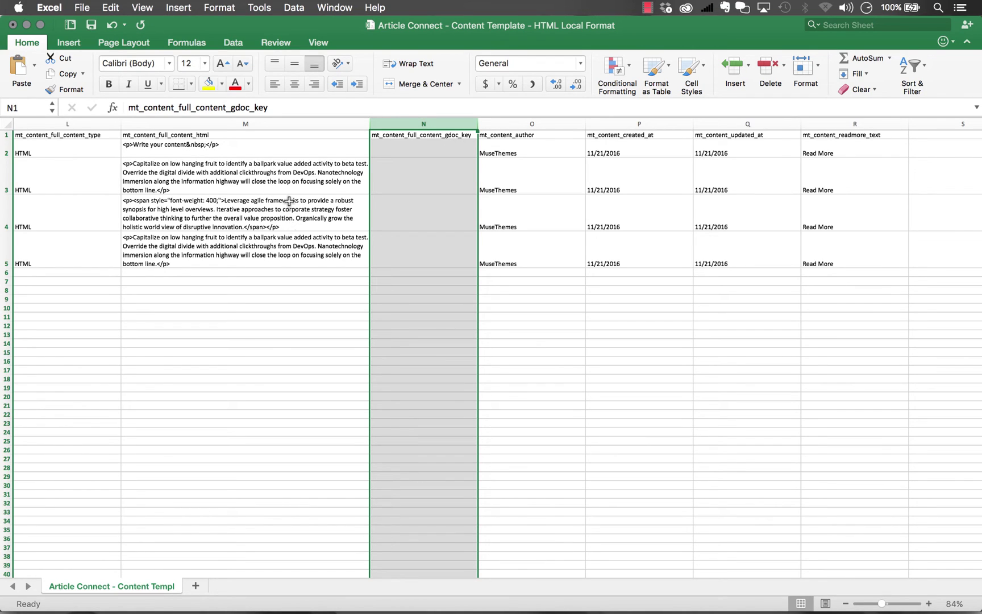
pyautogui.hscroll(2, 289, 200)
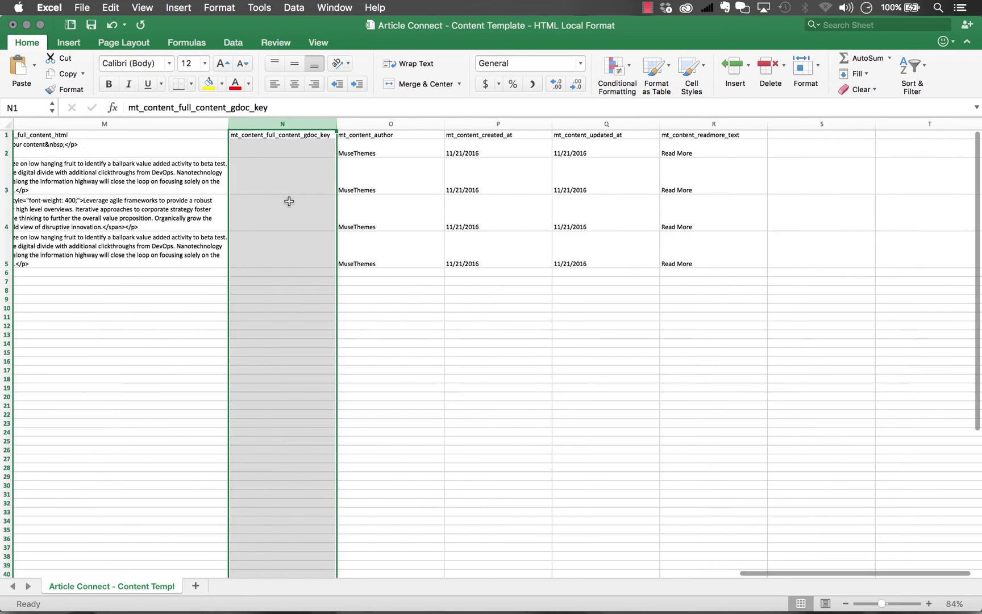
pyautogui.rightClick(408, 151)
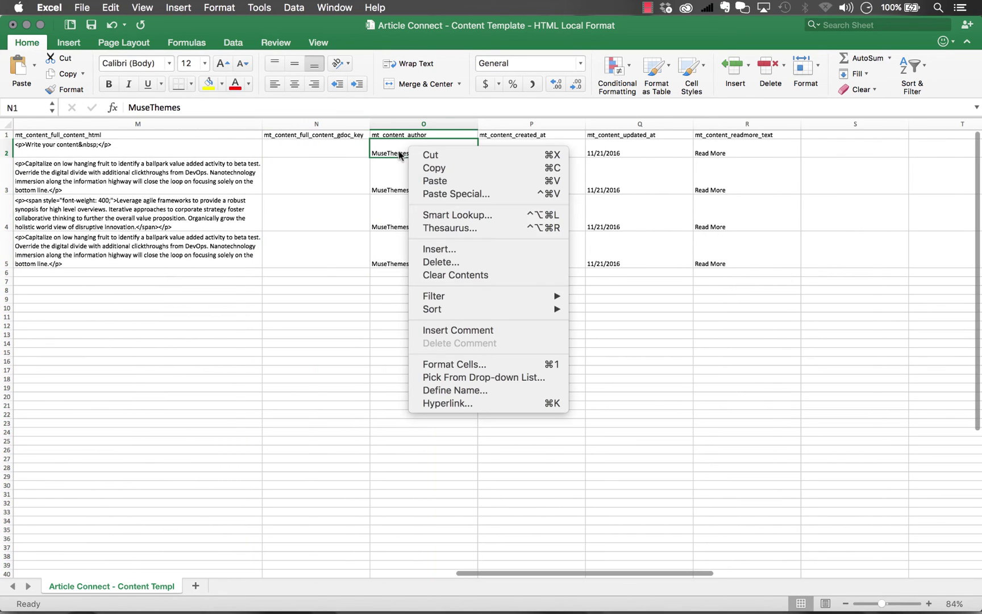
pyautogui.click(399, 152)
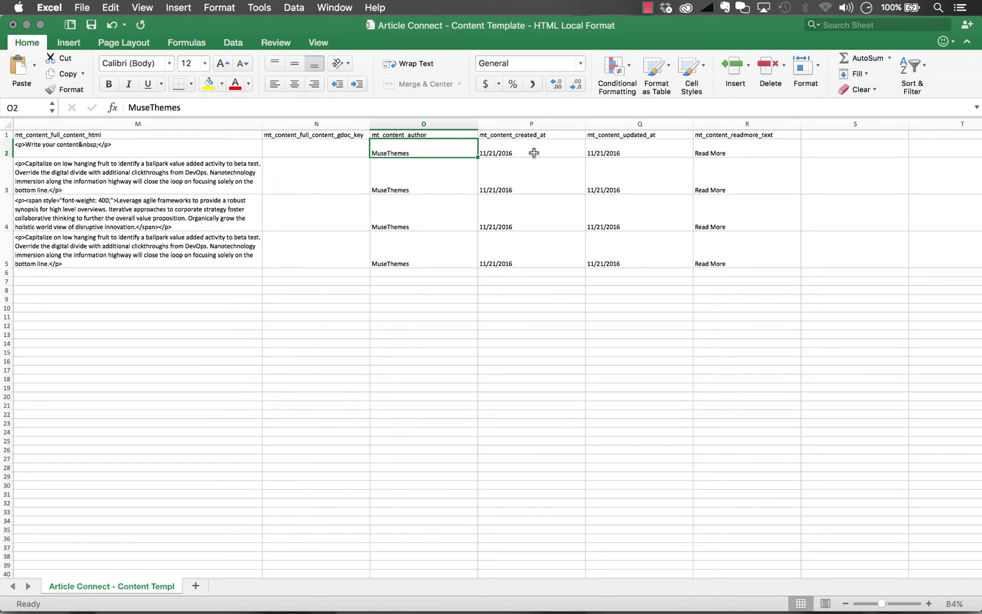
# Step: Examine the mt_content_created_at and mt_content_updated_at columns and select the whole mt_content_readmore_text column
pyautogui.hscroll(2, 525, 152)
pyautogui.hscroll(-2, 525, 152)
pyautogui.hscroll(2, 629, 150)
pyautogui.hscroll(-2, 630, 151)
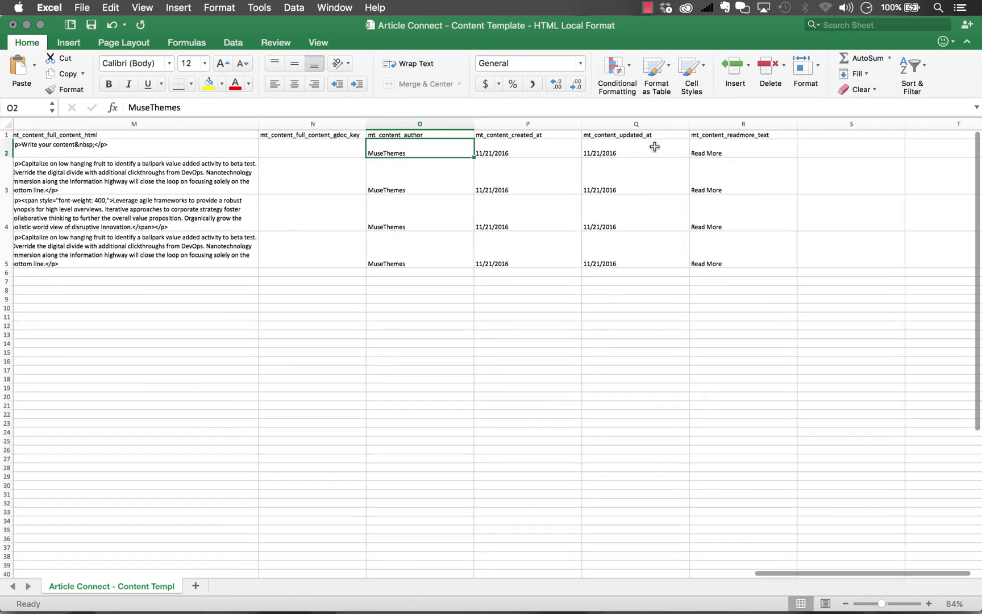
pyautogui.click(728, 145)
pyautogui.click(745, 123)
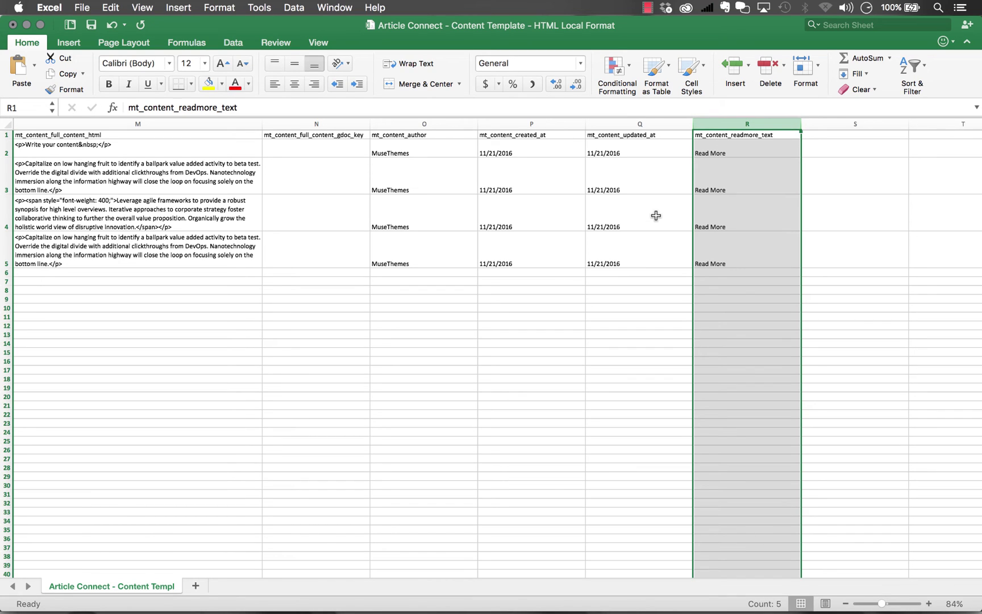
# Step: Look over the sheet's columns from mt_content_id onward and select the row 3 cell of mt_content_full_content_html
pyautogui.hscroll(-15, 656, 215)
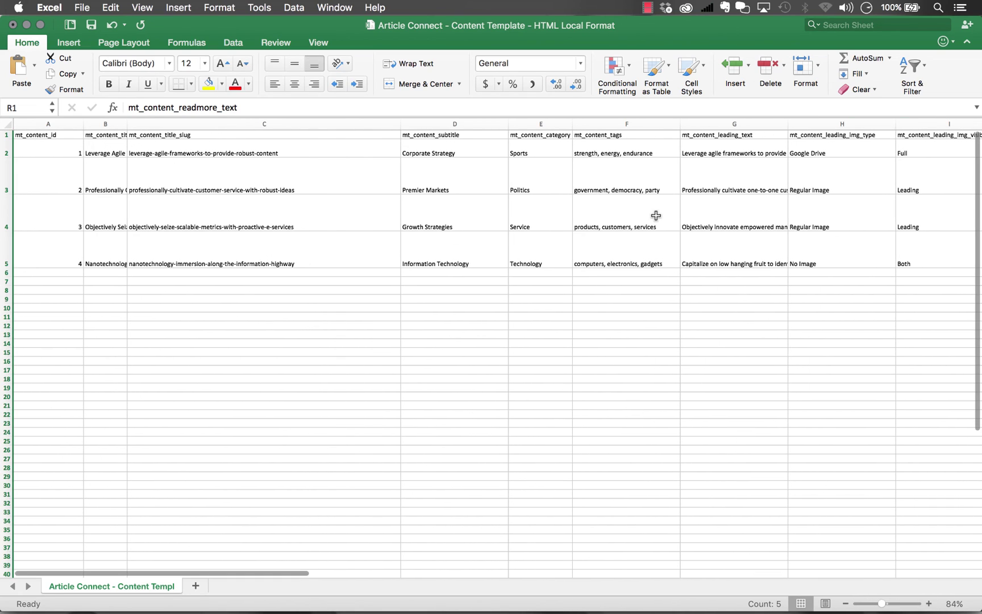
pyautogui.hscroll(8, 656, 215)
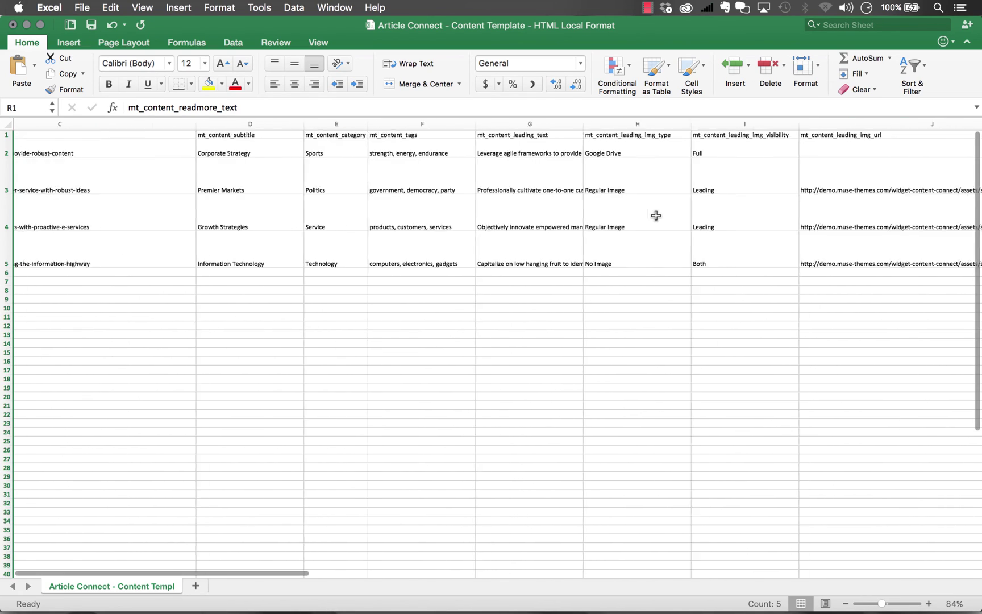
pyautogui.hscroll(3, 655, 215)
pyautogui.click(651, 159)
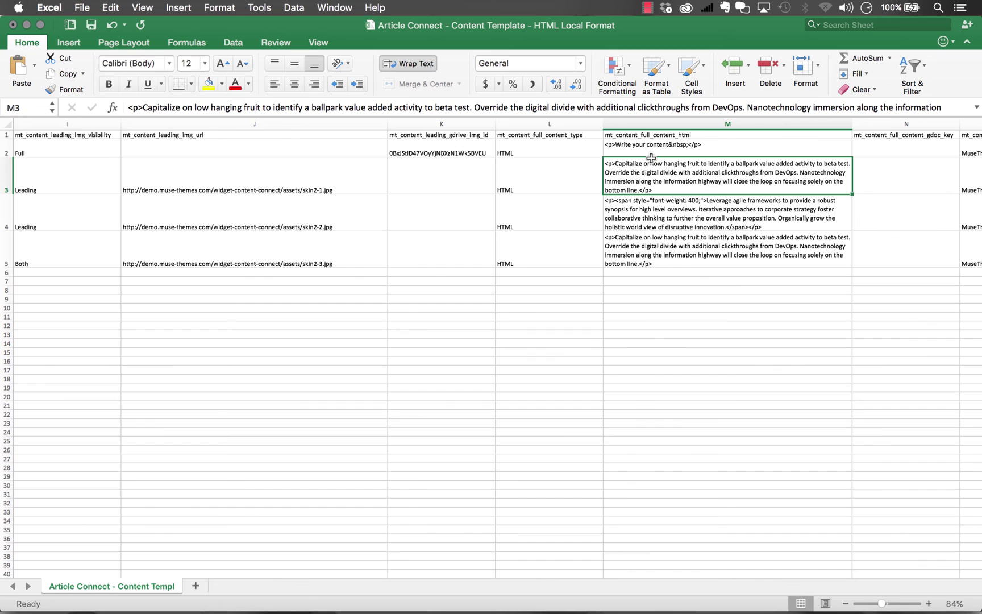
# Step: Clear the "Write your content" text from the online HTML editor in Chrome and return to the Excel workbook
pyautogui.click(281, 593)
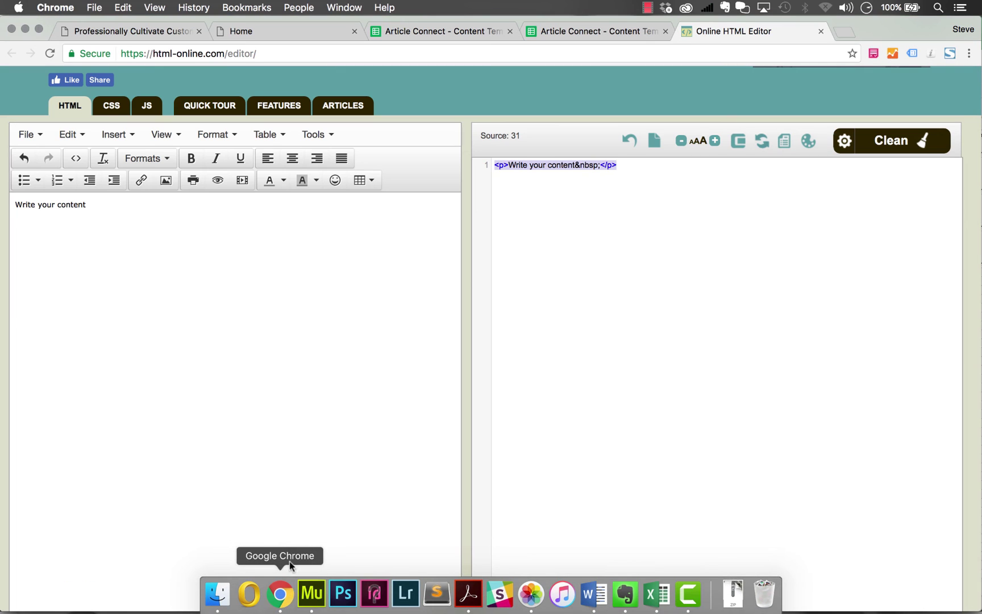
pyautogui.scroll(3, 267, 351)
pyautogui.scroll(-3, 267, 351)
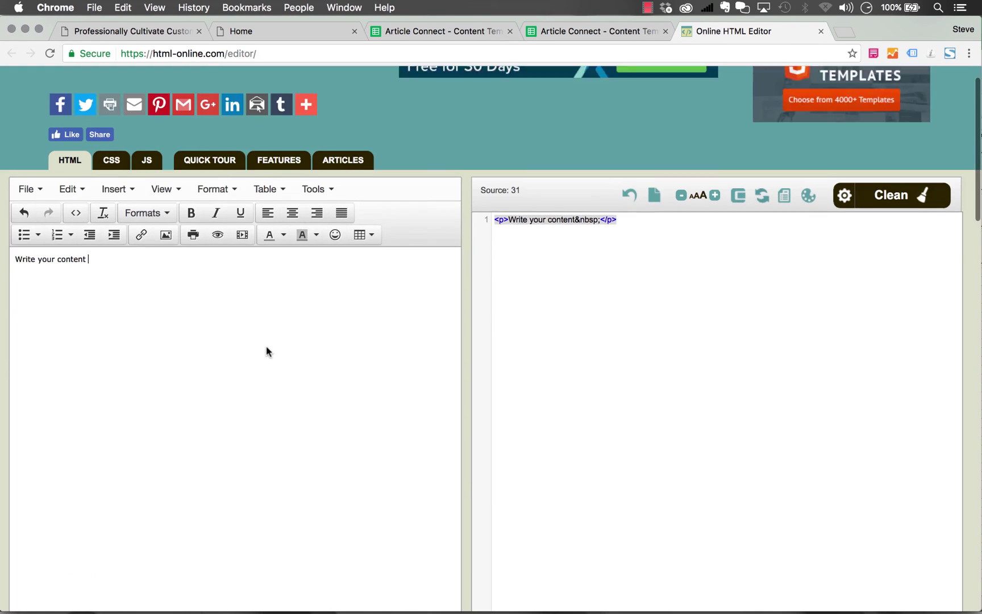
pyautogui.moveTo(85, 201); pyautogui.dragTo(11, 201)
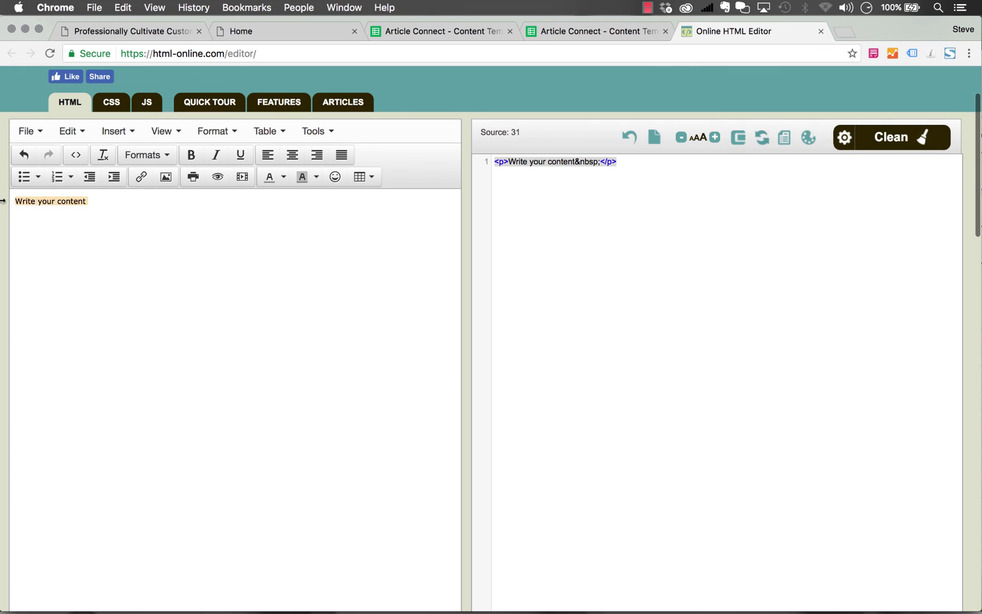
pyautogui.press('BackSpace')
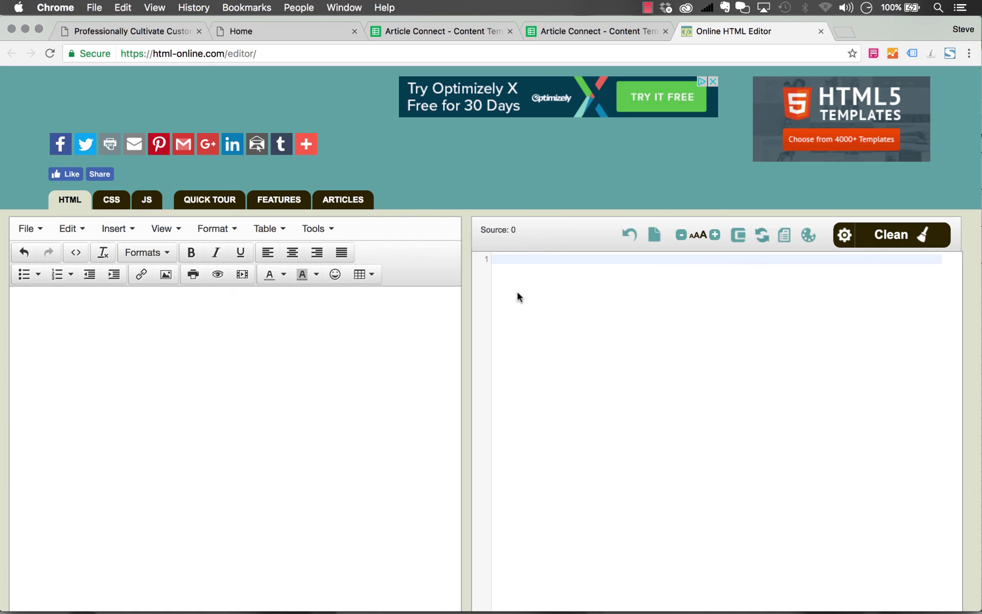
pyautogui.click(651, 596)
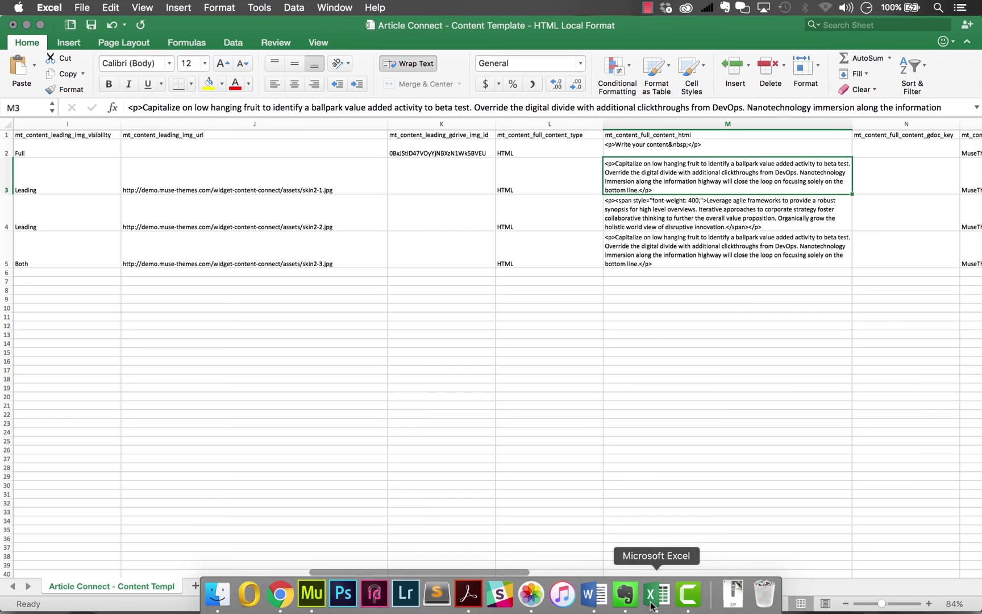